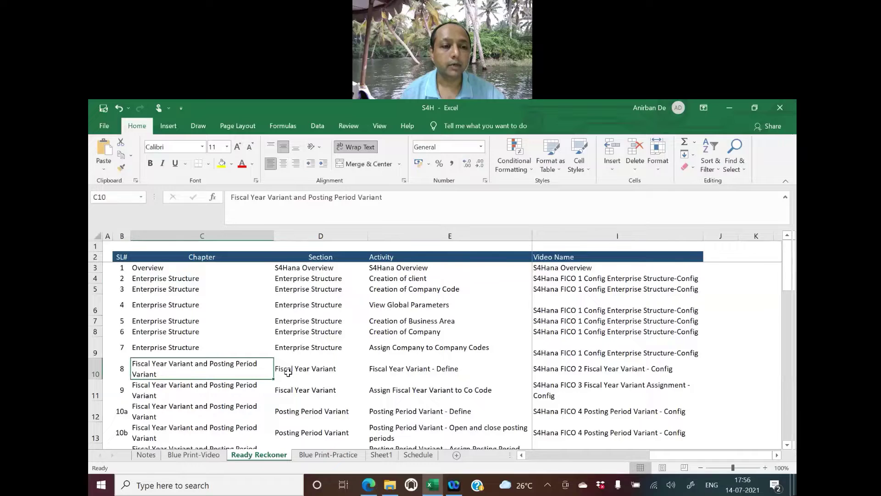
- Look through the Ready Reckoner sheet's chapters down to Controlling Area, Profit Center, Cost Center and Cost Element
scroll(287, 373, "down", 4)
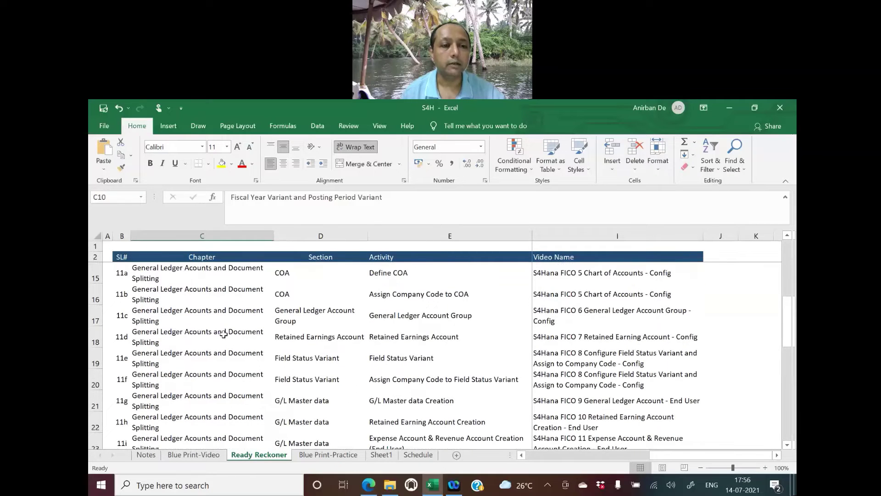
left_click(224, 334)
scroll(301, 357, "down", 4)
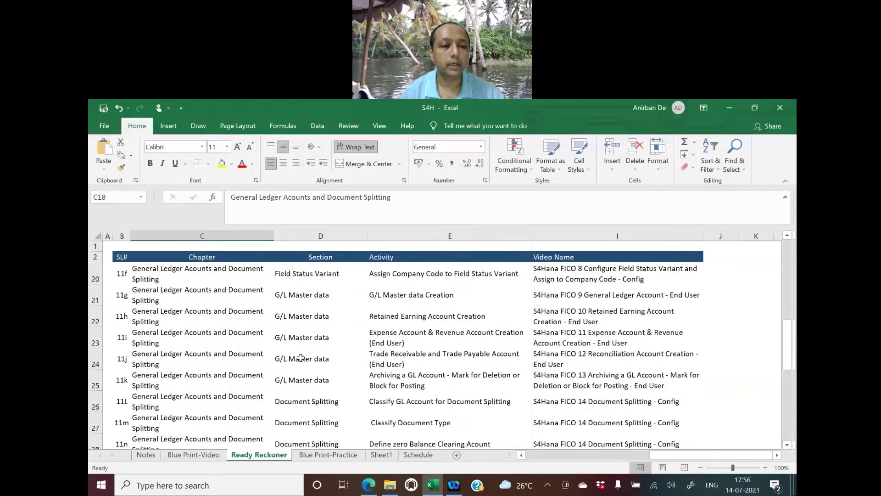
scroll(301, 358, "down", 1)
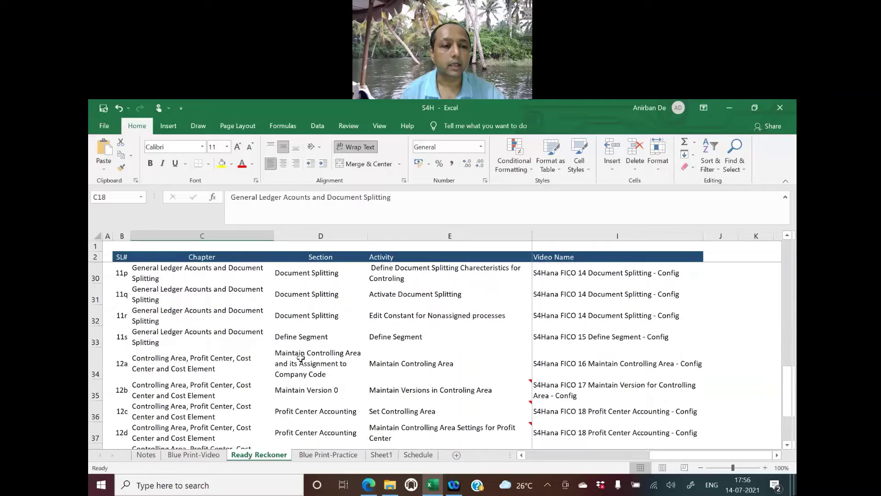
left_click(215, 361)
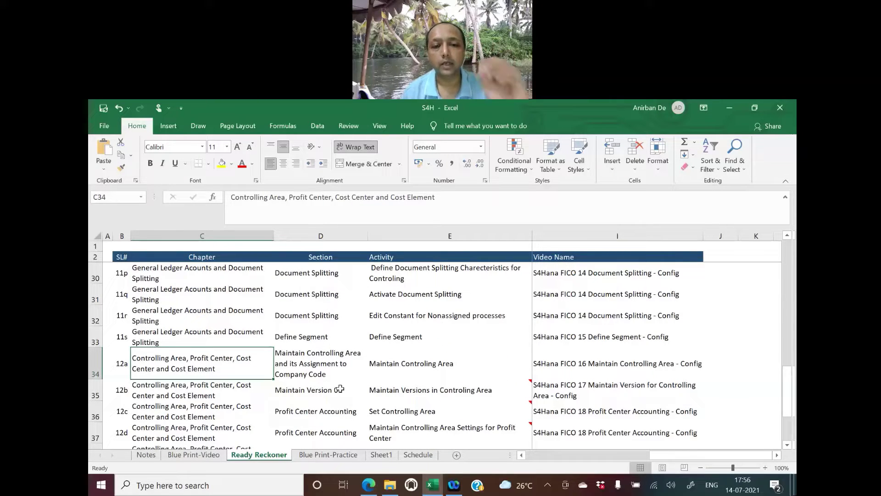
scroll(469, 397, "down", 1)
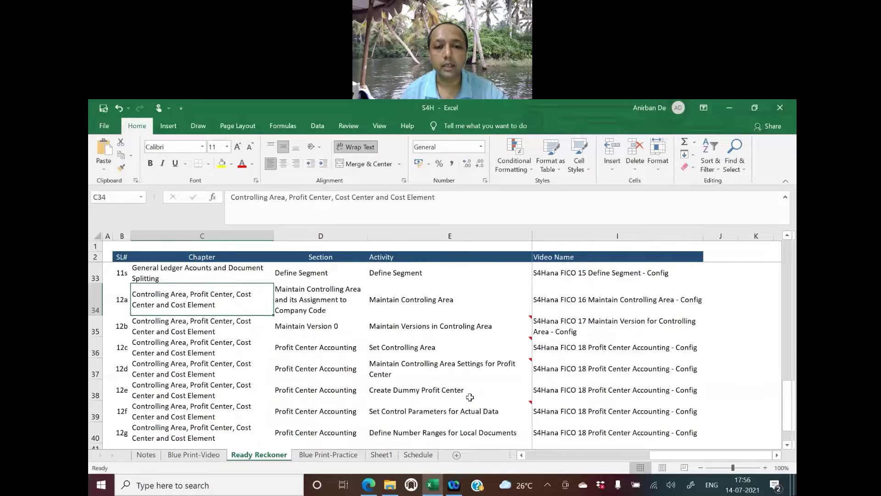
- Review the Profit Center Accounting activities 12c to 12g and their video name in the Ready Reckoner sheet
left_click(417, 350)
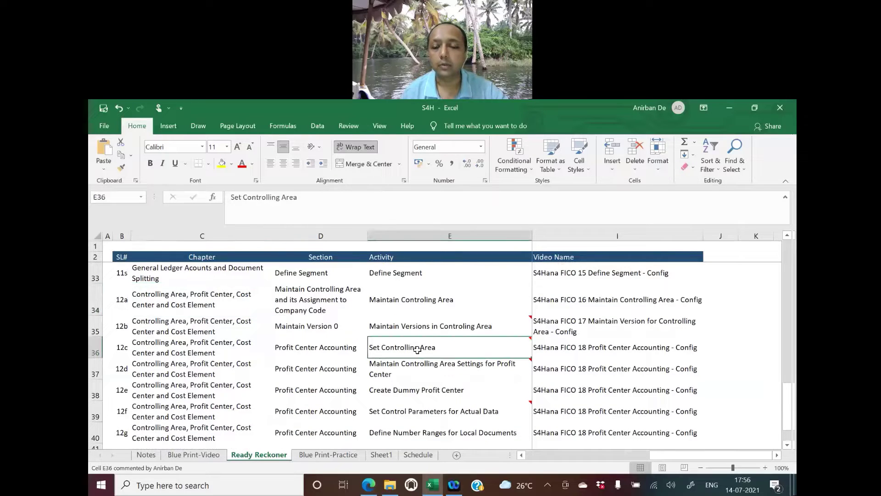
left_click(616, 352)
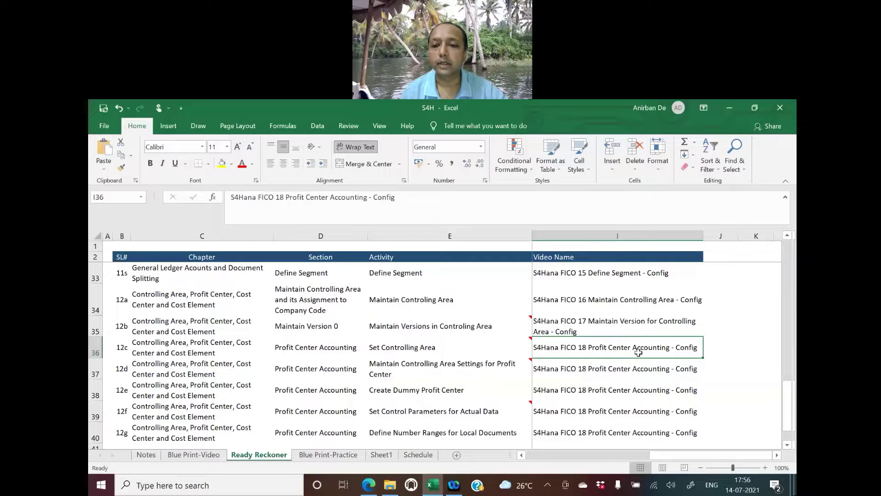
left_click(452, 349)
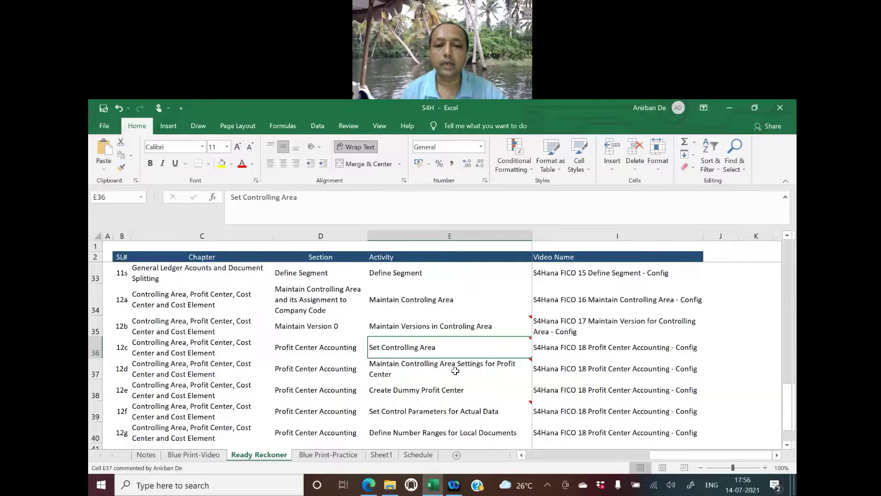
left_click(456, 370)
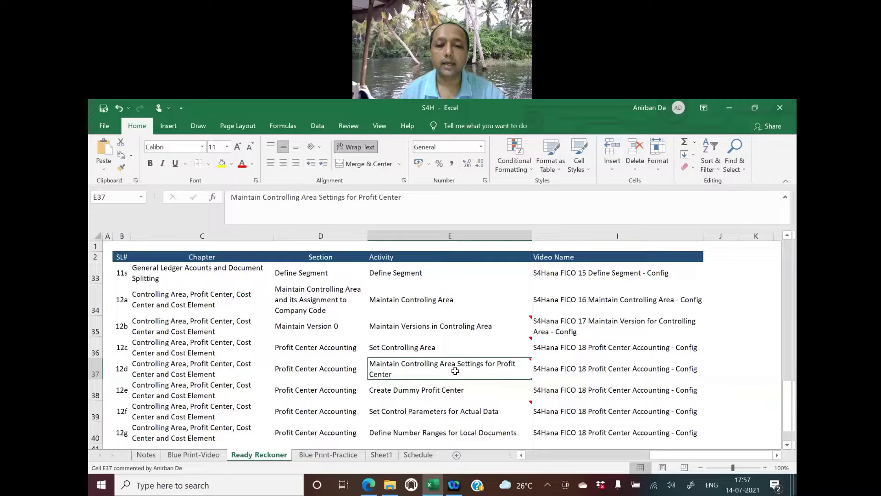
left_click(455, 390)
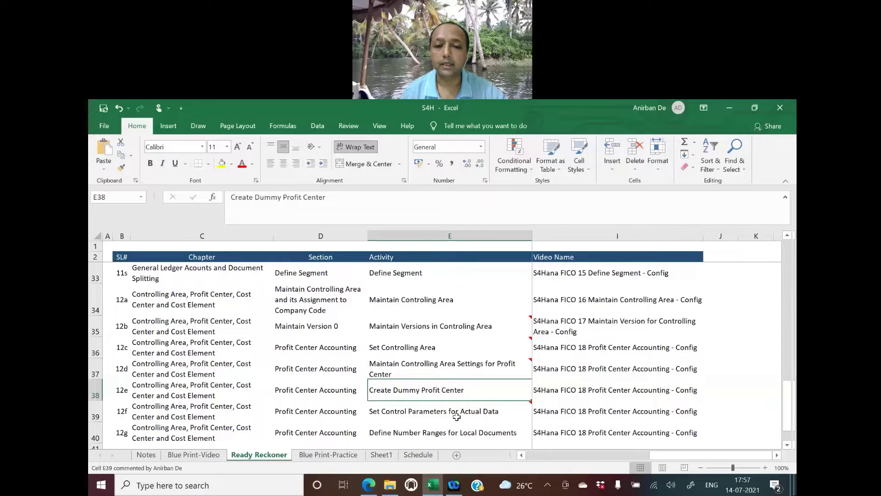
left_click(457, 416)
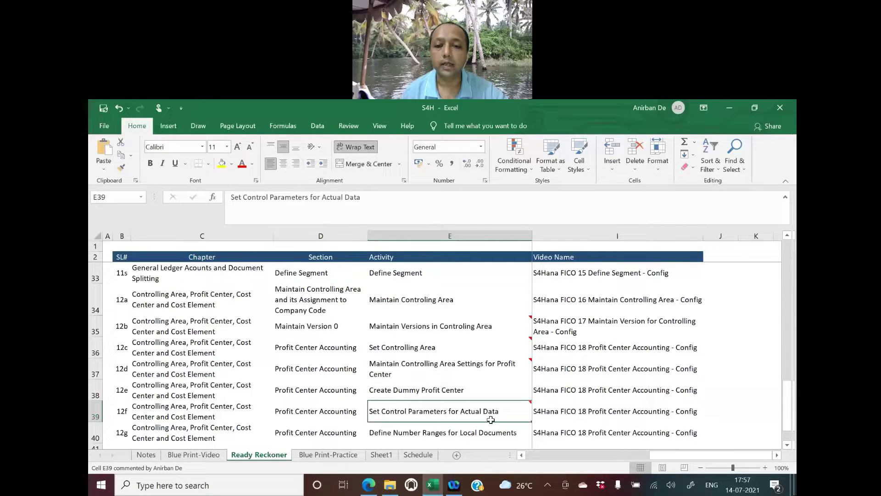
left_click(450, 434)
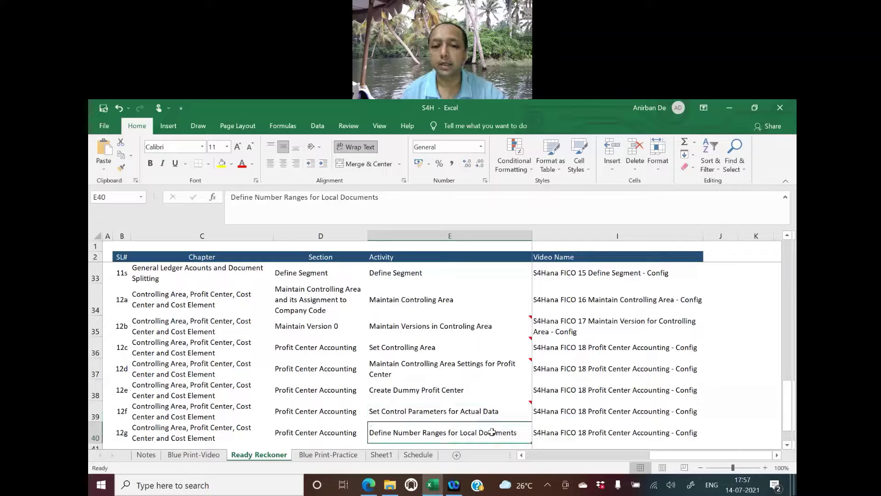
left_click(393, 345)
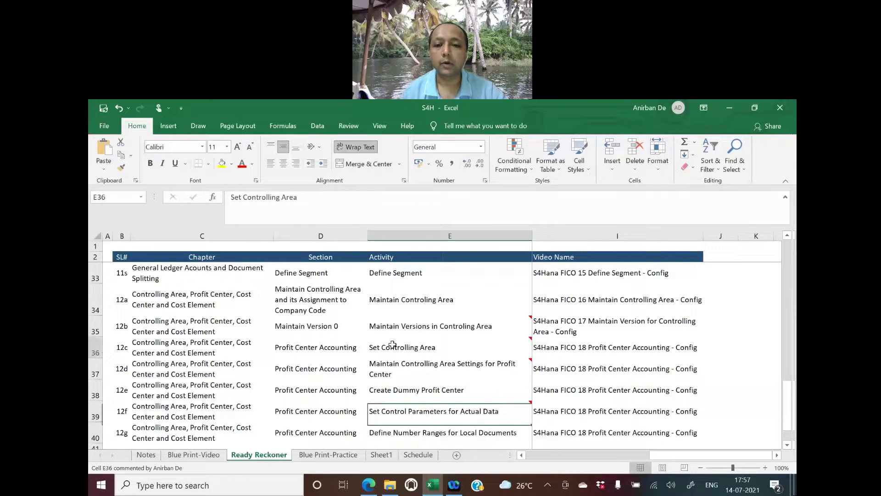
left_click(572, 350)
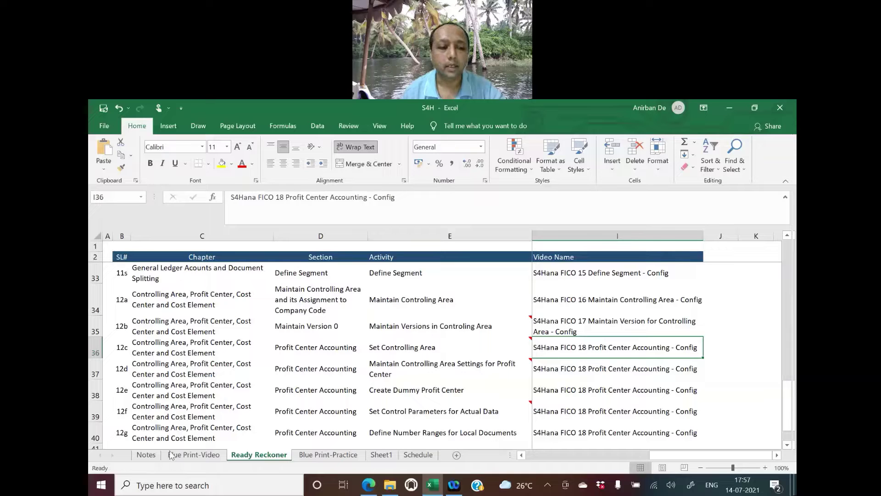
- Read the Profit Center notes on the Notes sheet and return to the Ready Reckoner sheet
left_click(146, 455)
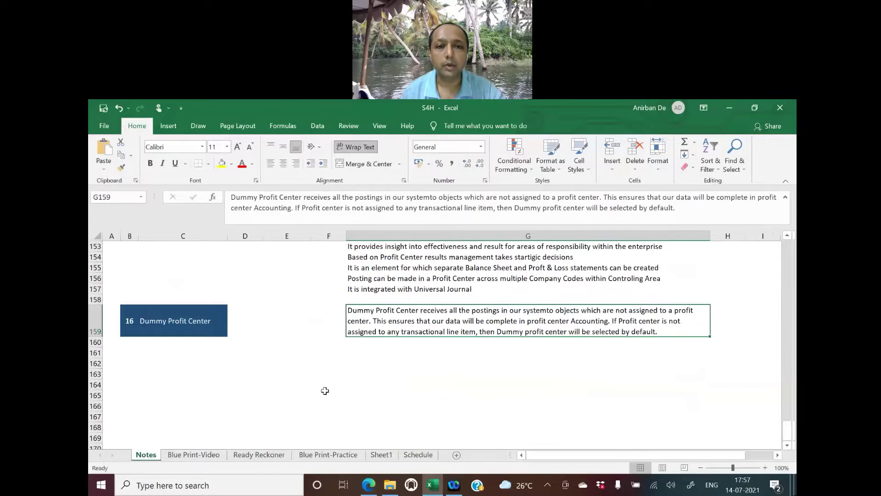
scroll(325, 390, "up", 2)
scroll(325, 391, "up", 1)
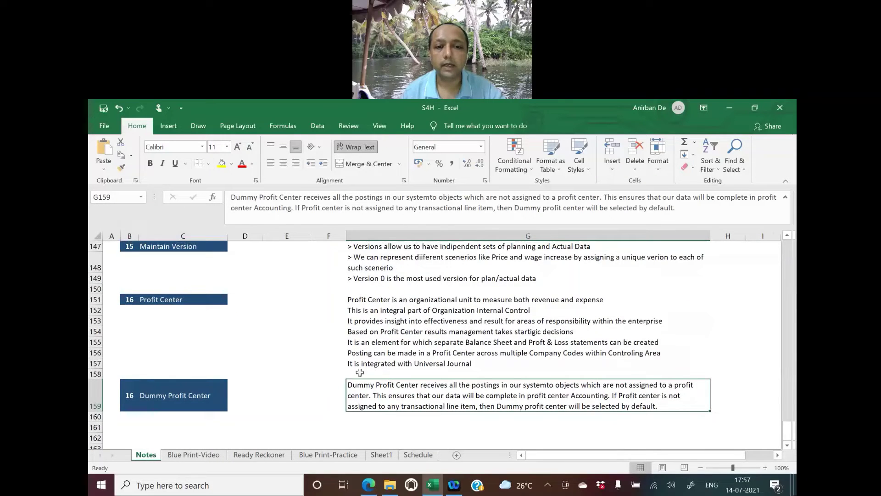
left_click(362, 350)
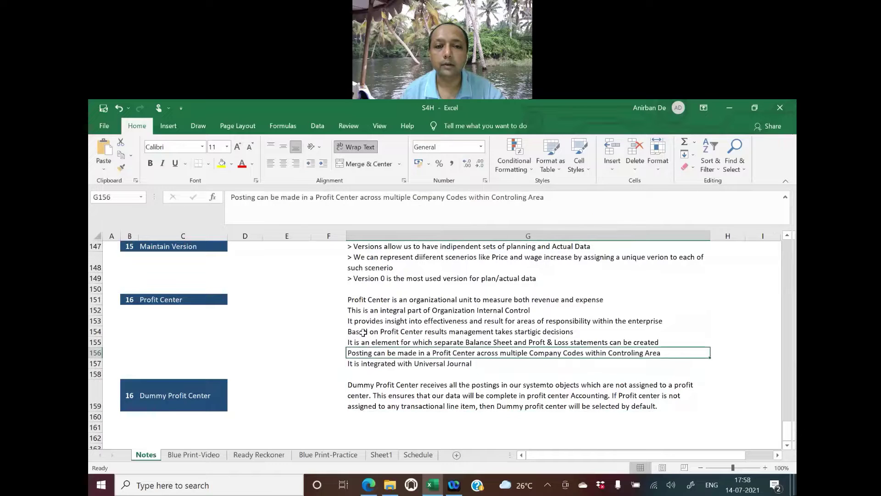
left_click(363, 332)
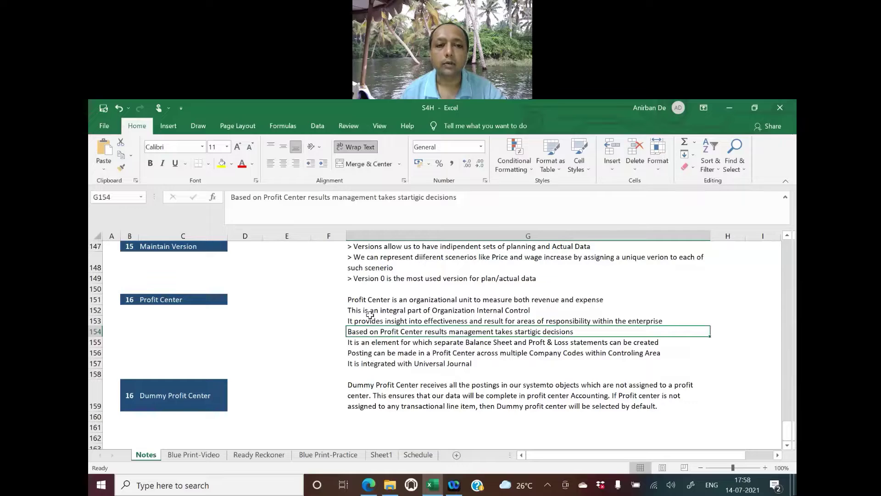
left_click(369, 312)
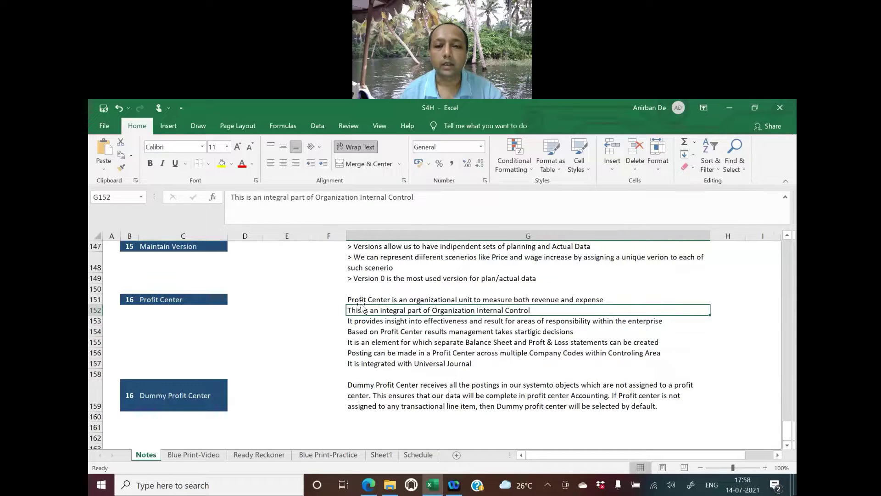
left_click(361, 299)
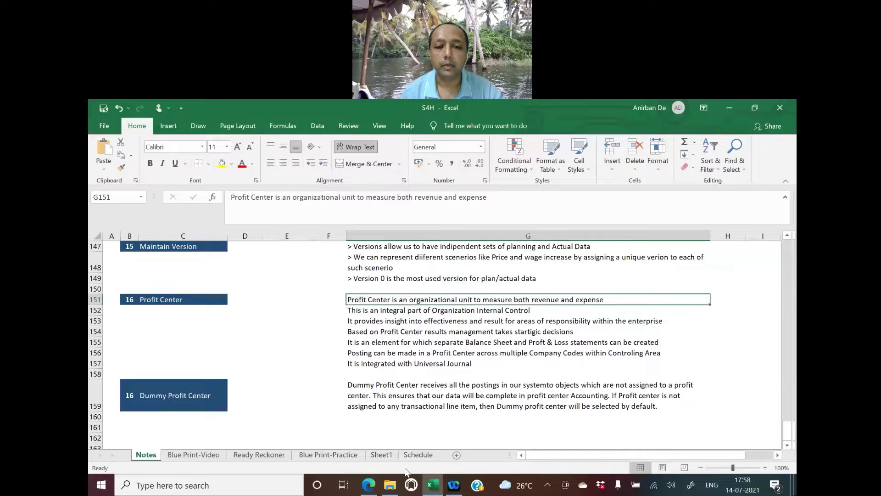
left_click(259, 454)
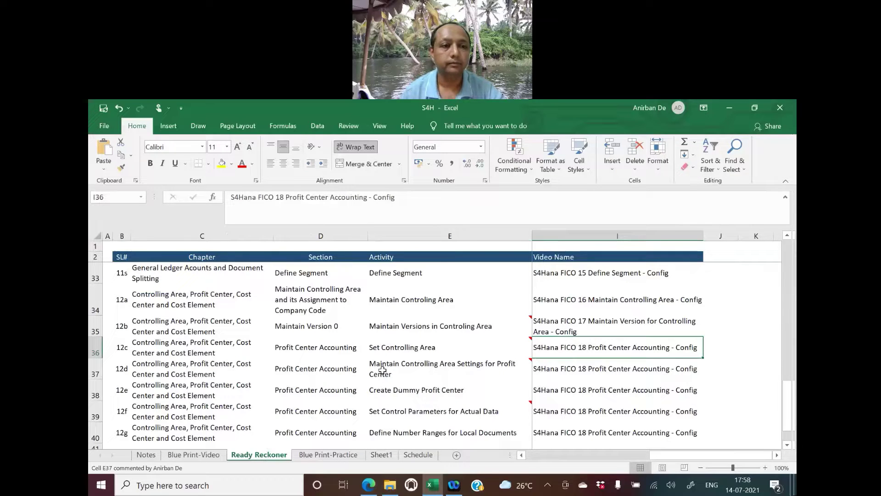
- Switch to SAP Logon from the desktop and open the S4HANA2020 connection
left_click(794, 485)
double_click(147, 296)
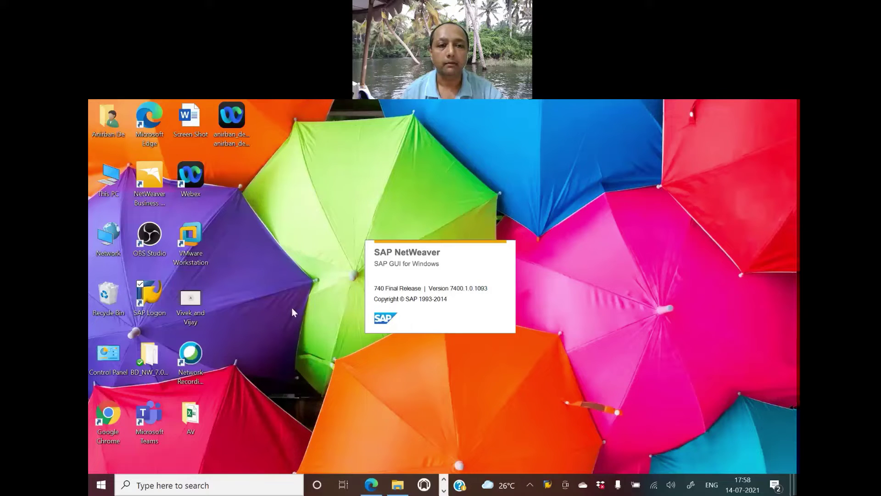
left_click(320, 253)
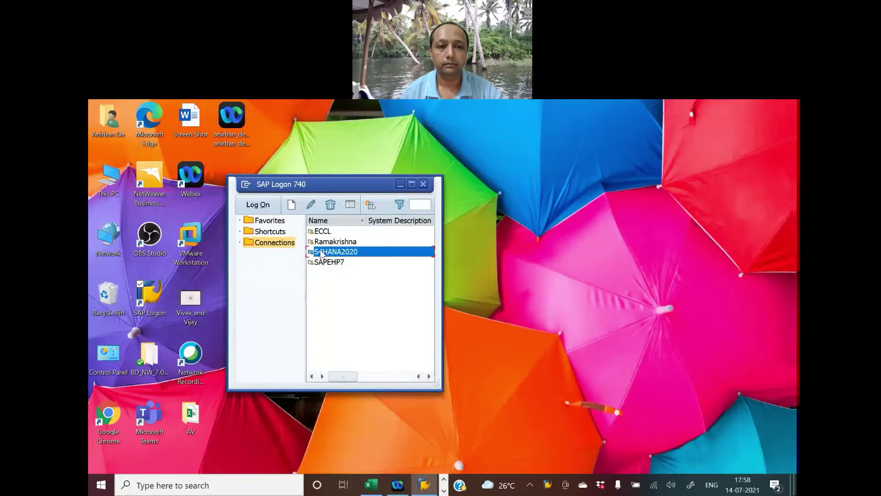
double_click(320, 253)
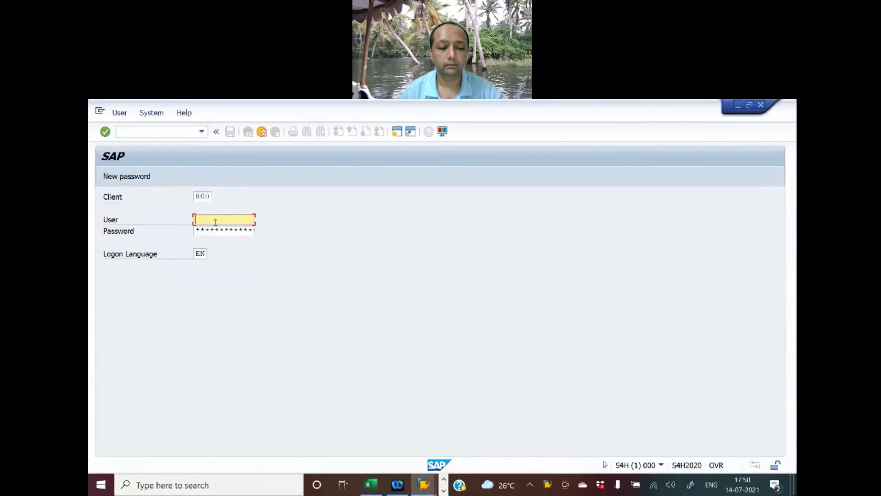
- Log on to client 800 by entering the user name and the account password
type("a")
left_click(216, 228)
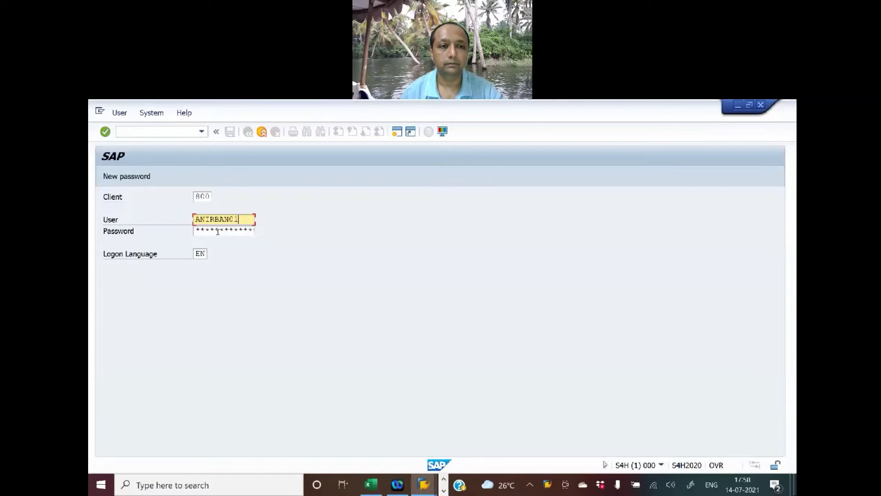
left_click(195, 231)
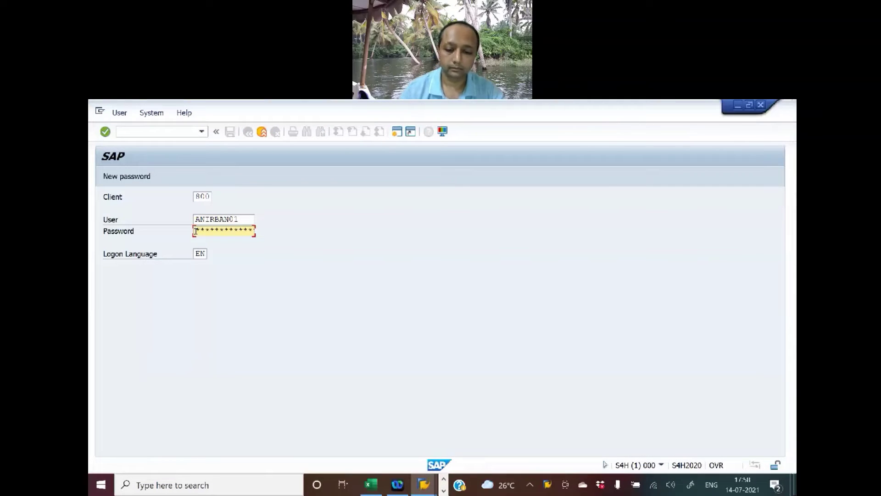
type("********")
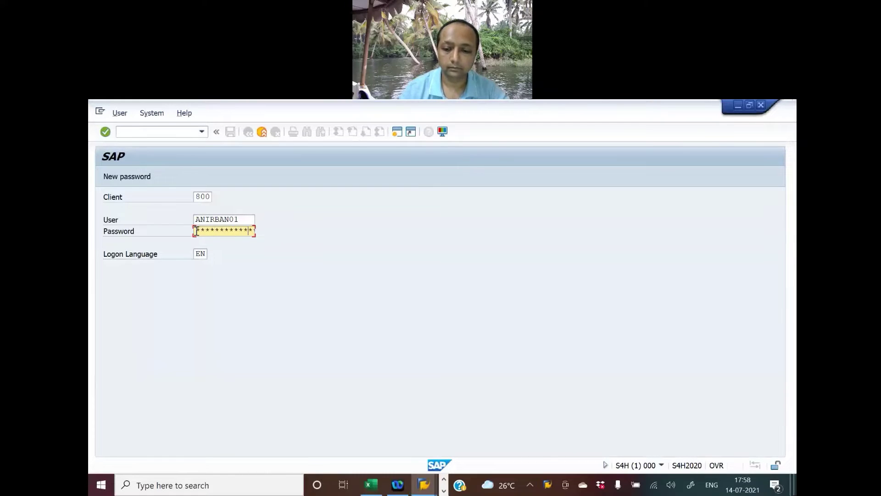
key("BackSpace")
key("BackSpace")
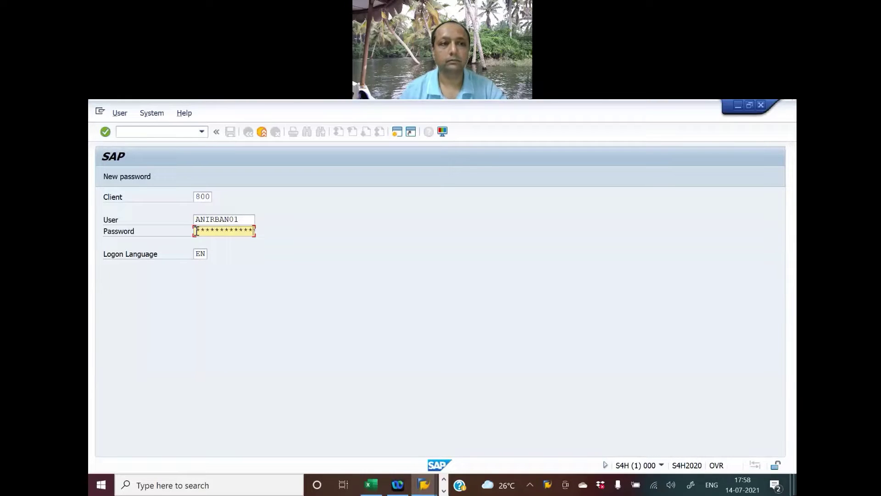
key("Return")
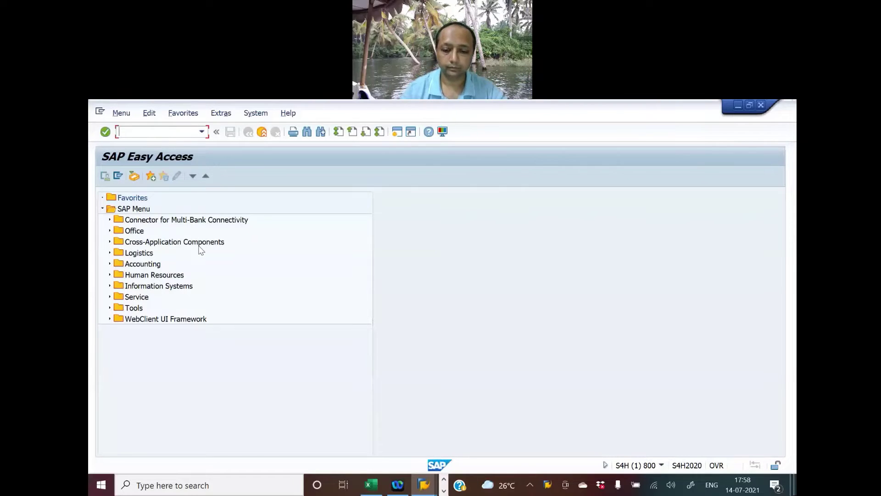
- Run transaction SPRO and open the SAP Reference IMG
type("SPR")
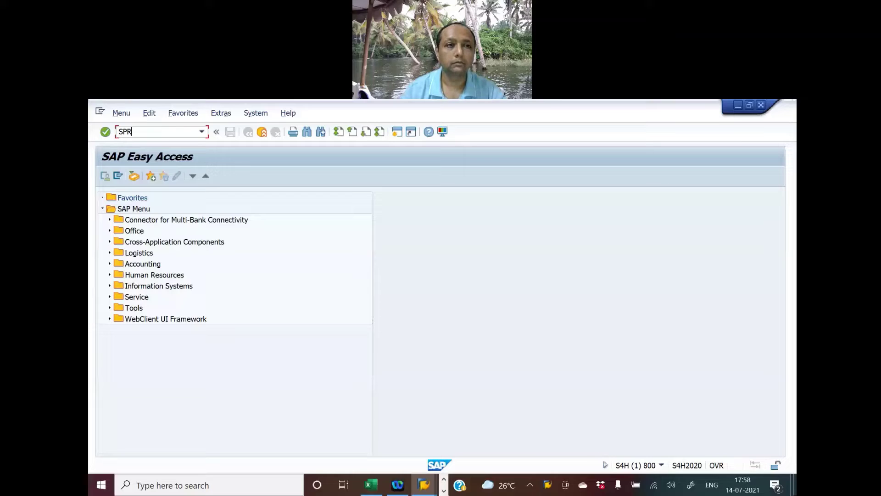
type("O")
key("Return")
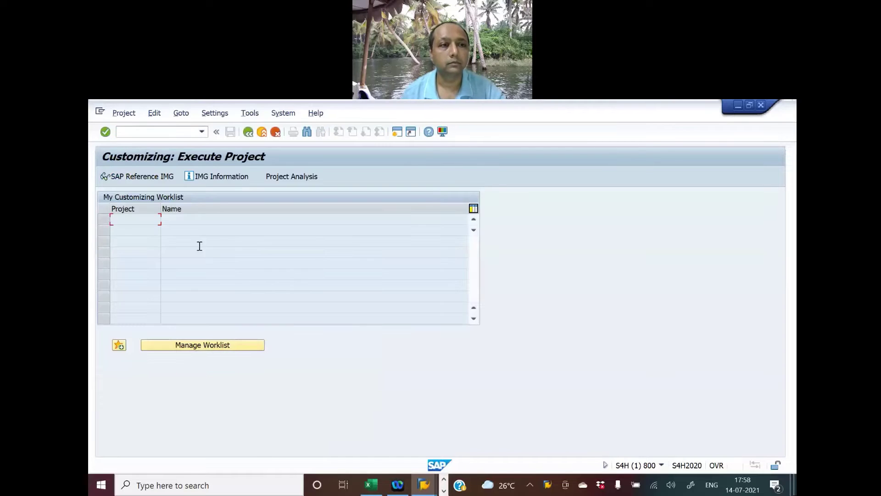
left_click(143, 180)
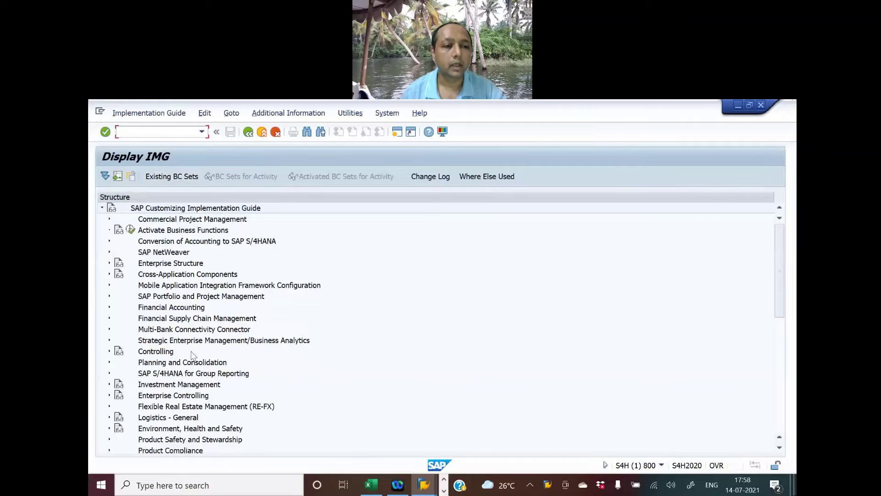
- Expand Controlling down to the Basic Settings of Profit Center Accounting and open the Set Controlling Area activity
left_click(109, 351)
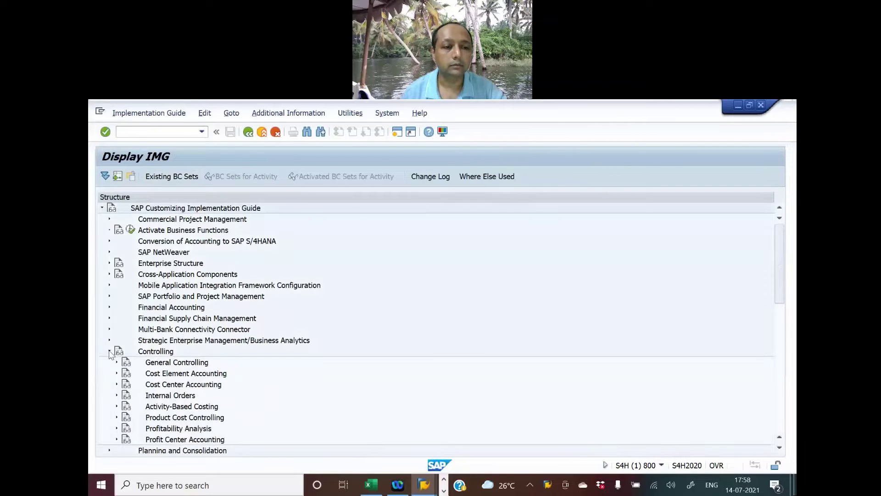
scroll(200, 351, "down", 2)
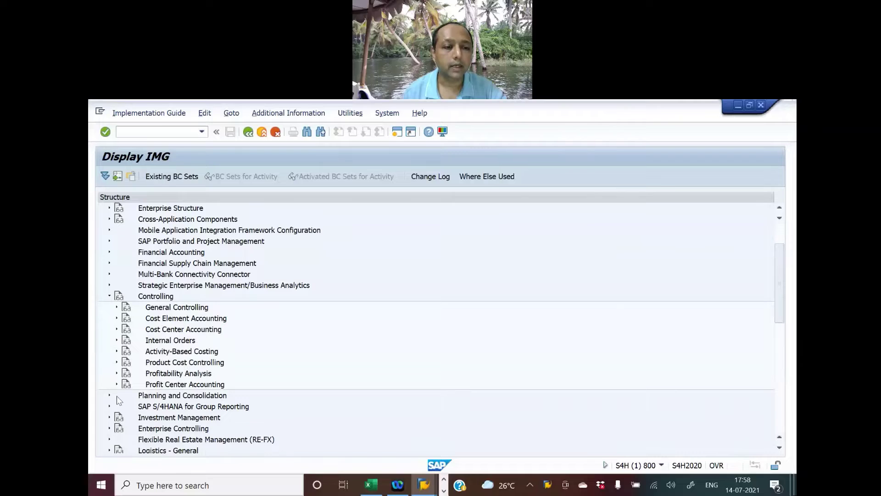
left_click(117, 385)
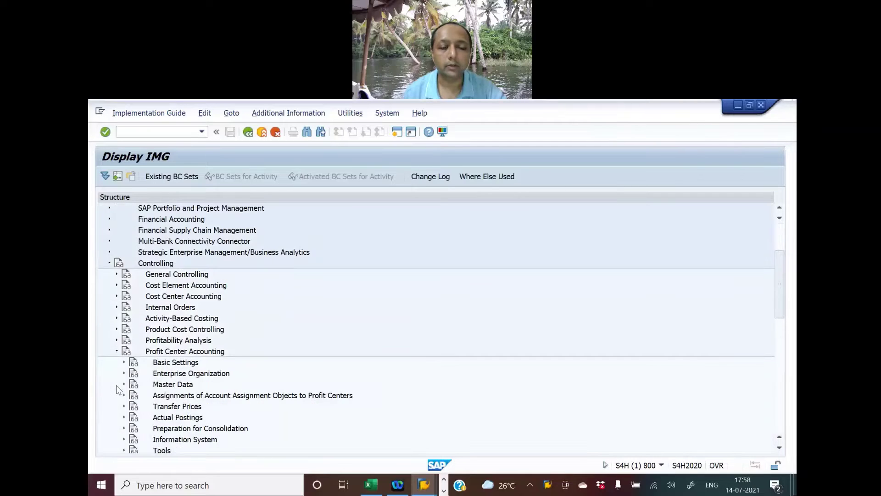
scroll(216, 381, "down", 1)
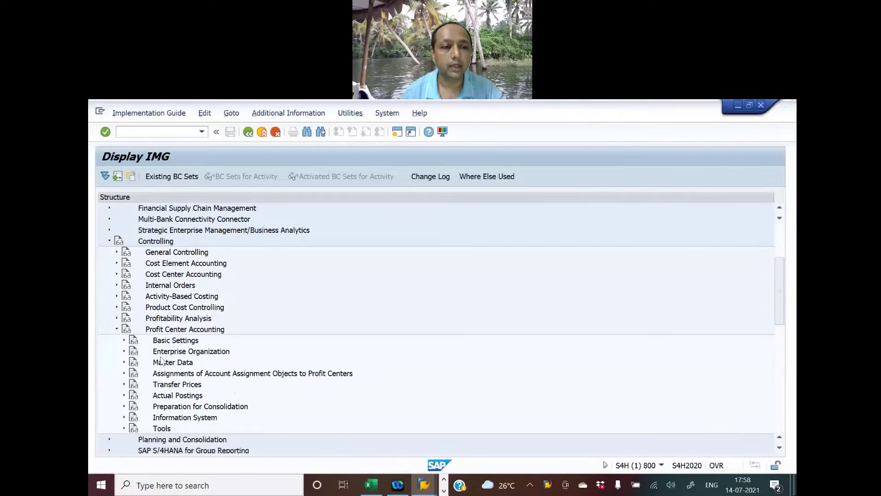
left_click(124, 340)
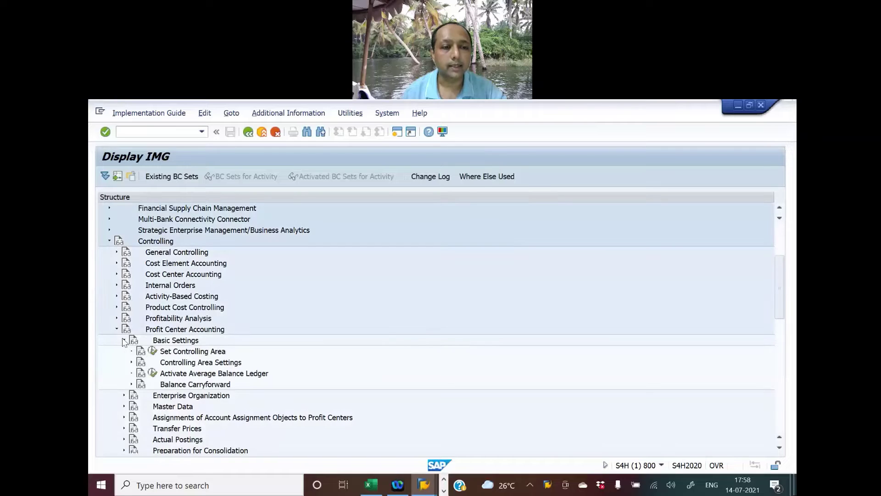
left_click(154, 352)
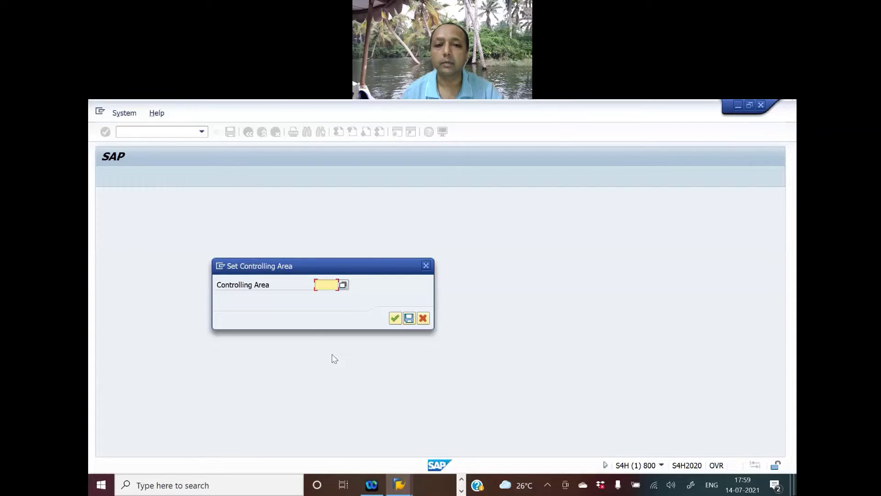
- Switch to the S4H workbook in Excel and look up the controlling area on the Blue Print-Video sheet
key("alt+space")
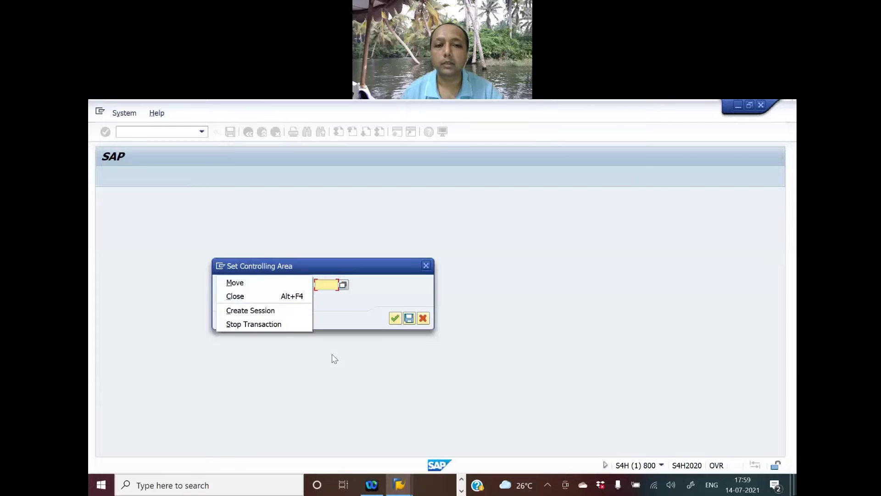
left_click(356, 363)
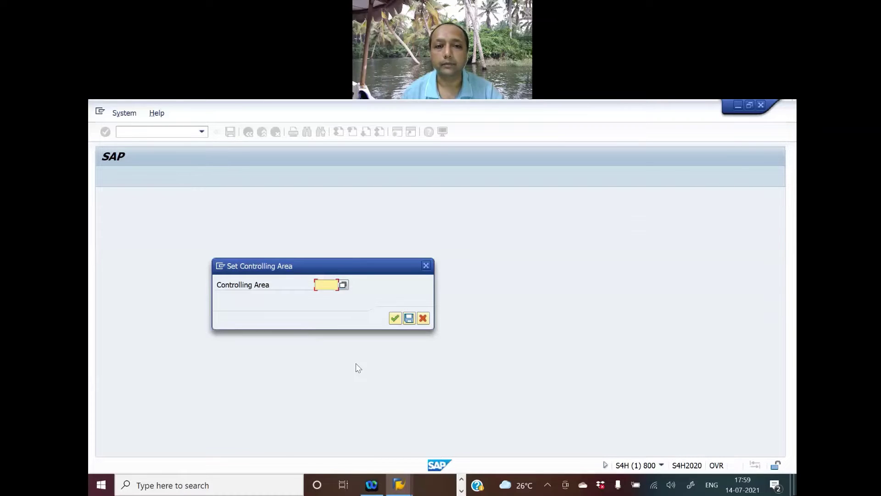
key("alt+Tab")
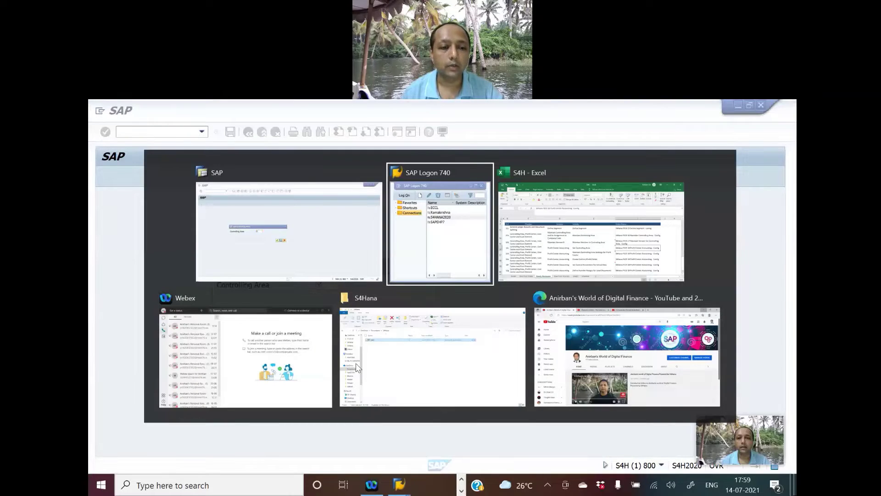
key("alt+Tab")
key("ctrl+Page_Up")
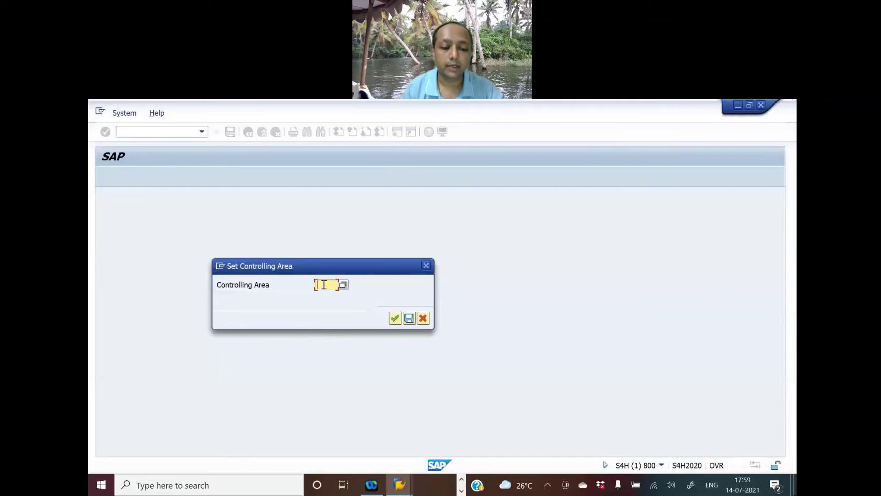
- Set the controlling area to SCAR in SAP and confirm it
type("scar")
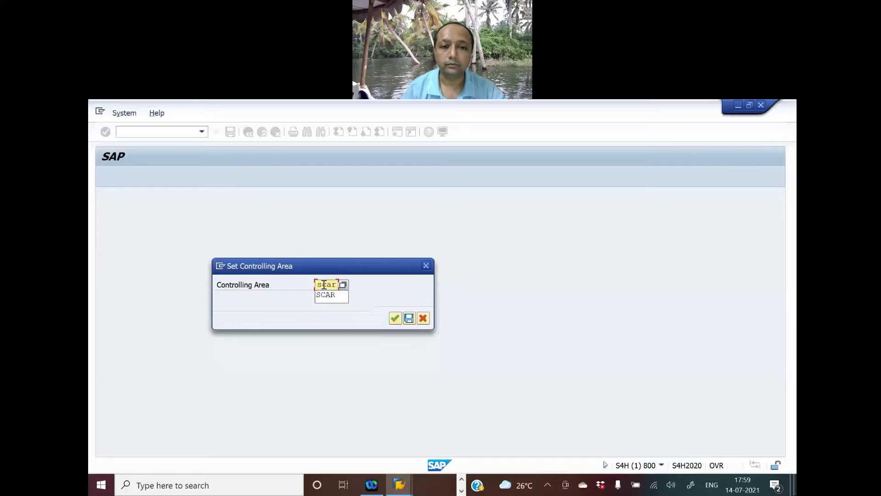
key("Down")
key("Return")
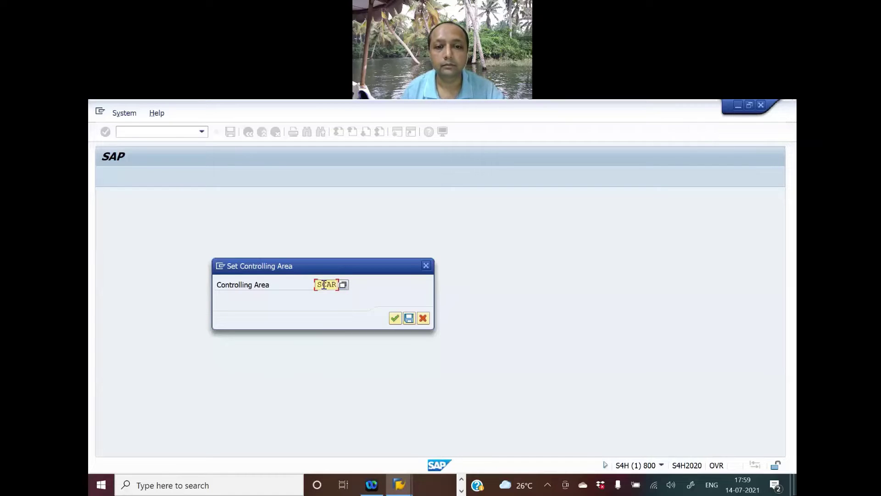
left_click(395, 319)
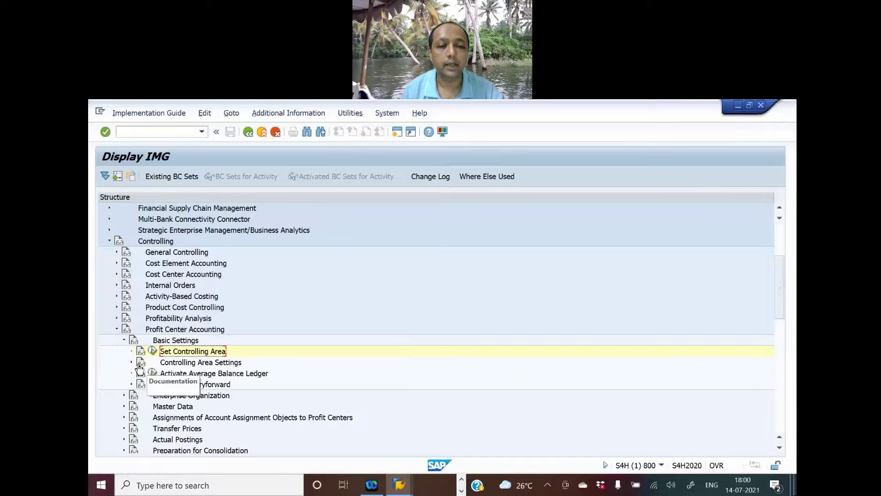
- Switch to the Excel workbook and look up the activity following Set Controlling Area on the Ready Reckoner sheet
key("alt+Tab")
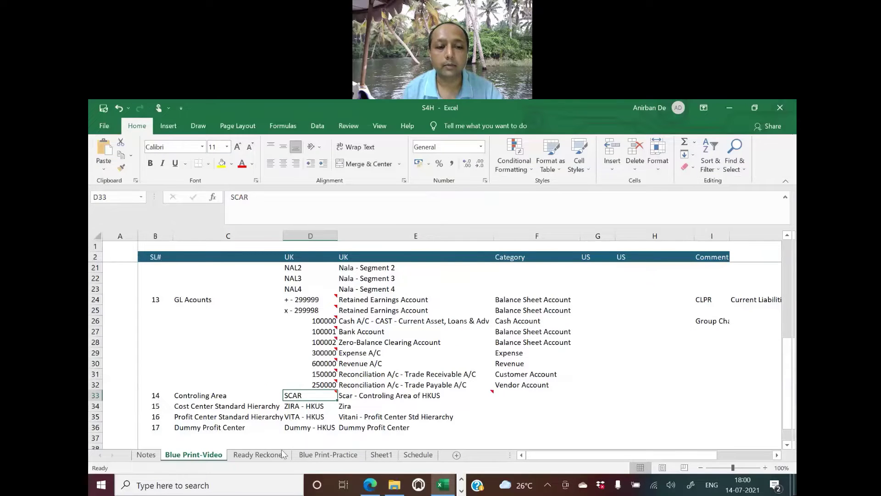
left_click(259, 454)
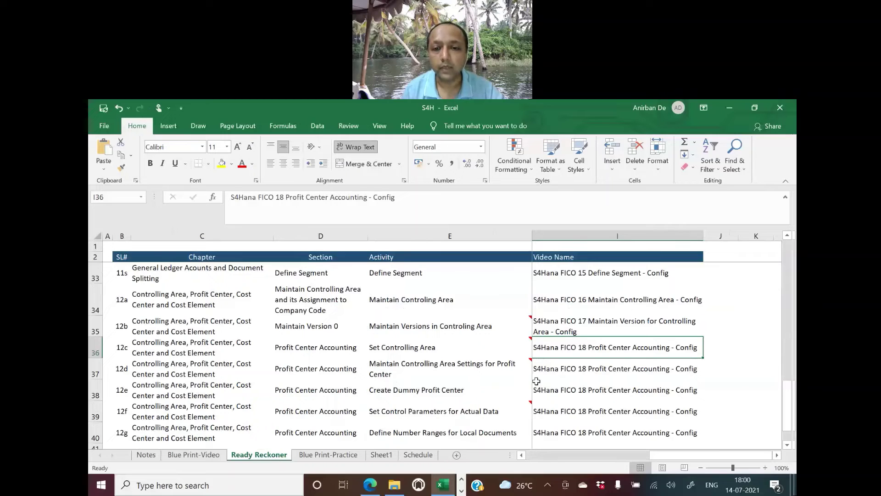
key("Left")
key("Left")
key("Left")
key("Left")
key("Down")
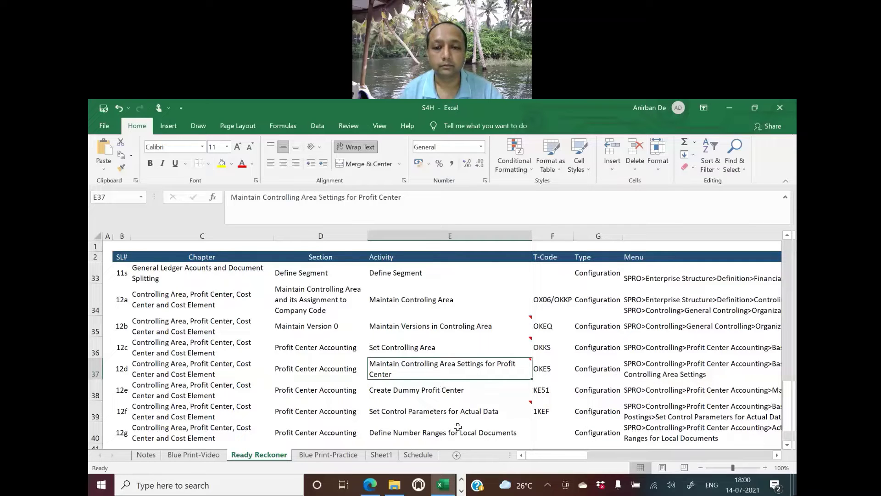
- Switch back to SAP and open the Maintain Controlling Area Settings activity under Controlling Area Settings
key("alt+Tab")
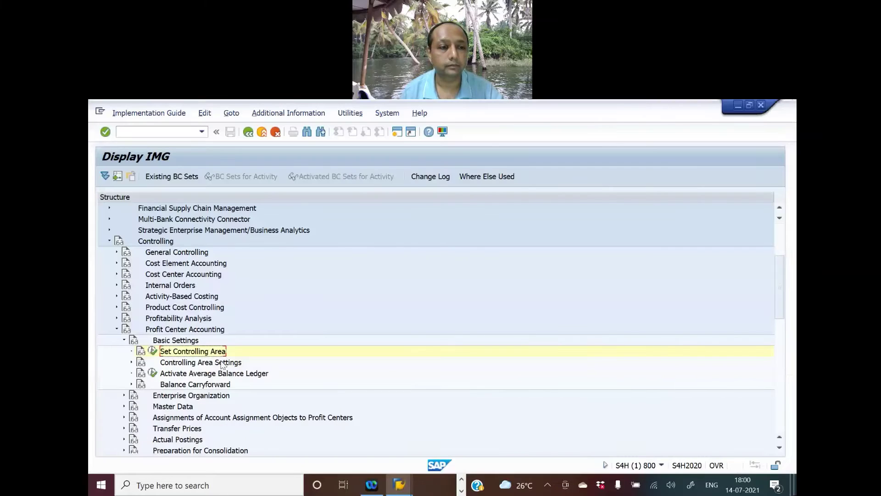
left_click(132, 362)
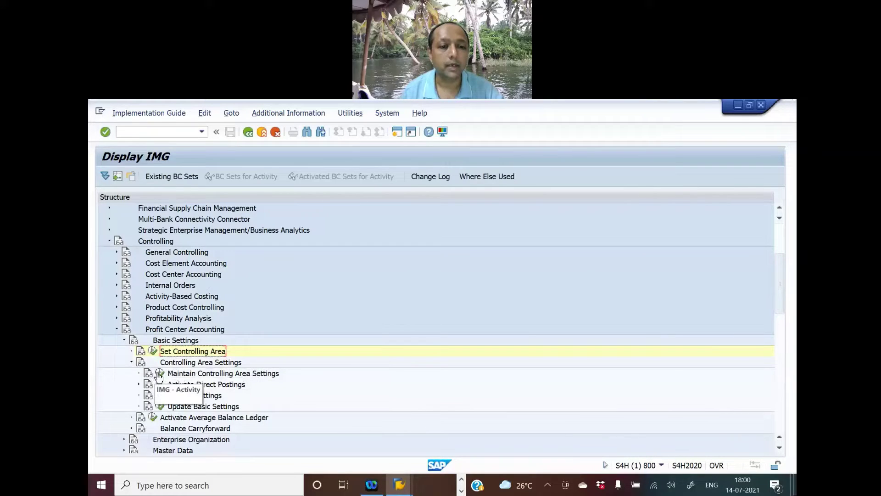
left_click(159, 376)
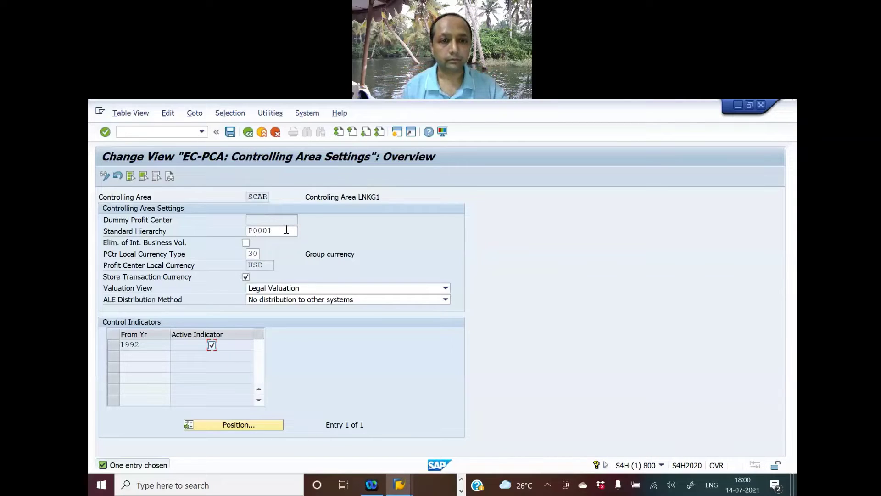
- Review the available currency types and set the PCtr Local Currency Type to 90
left_click(259, 255)
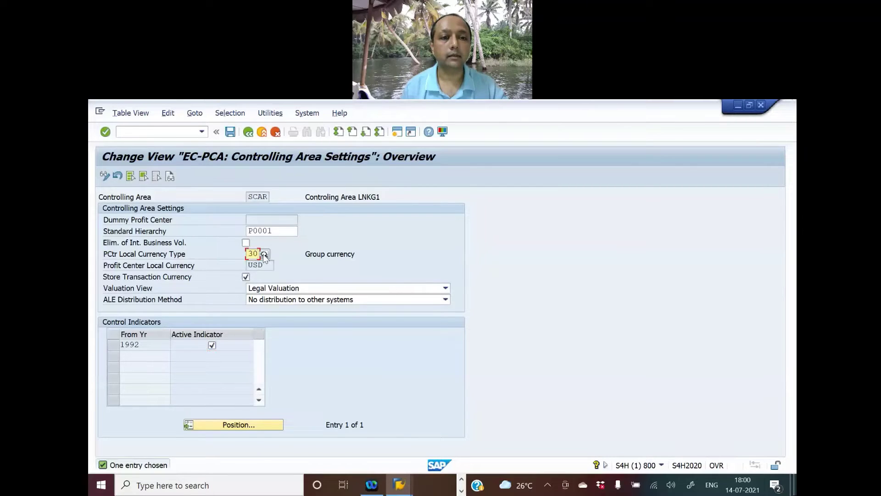
left_click(265, 254)
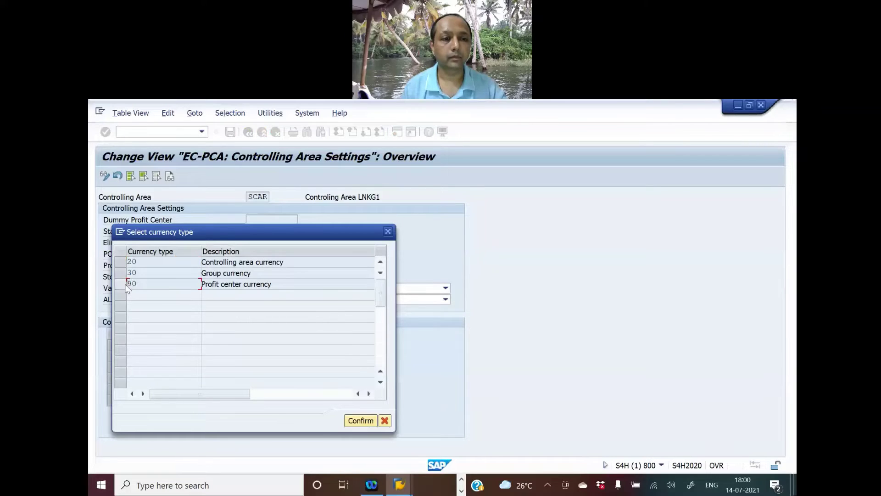
key("Escape")
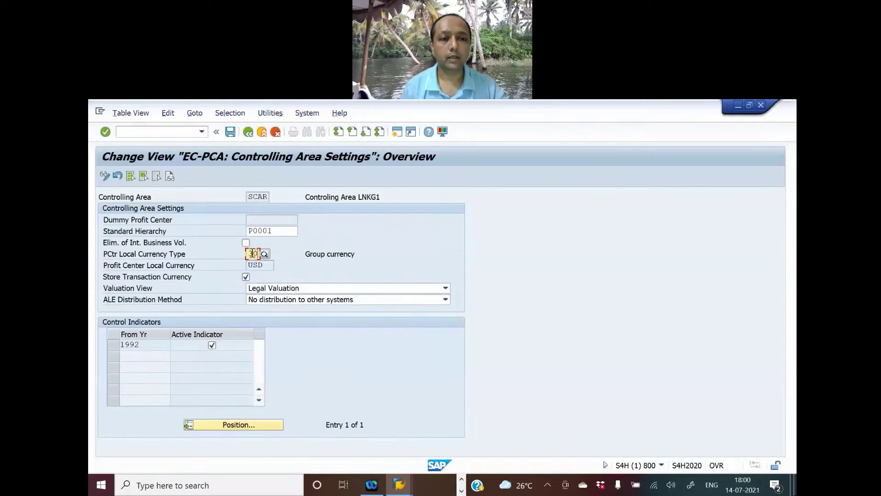
type("90")
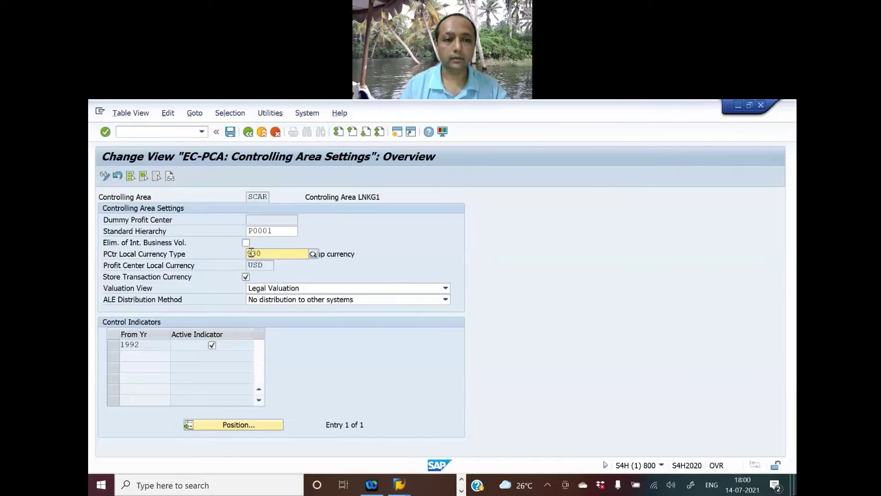
key("Return")
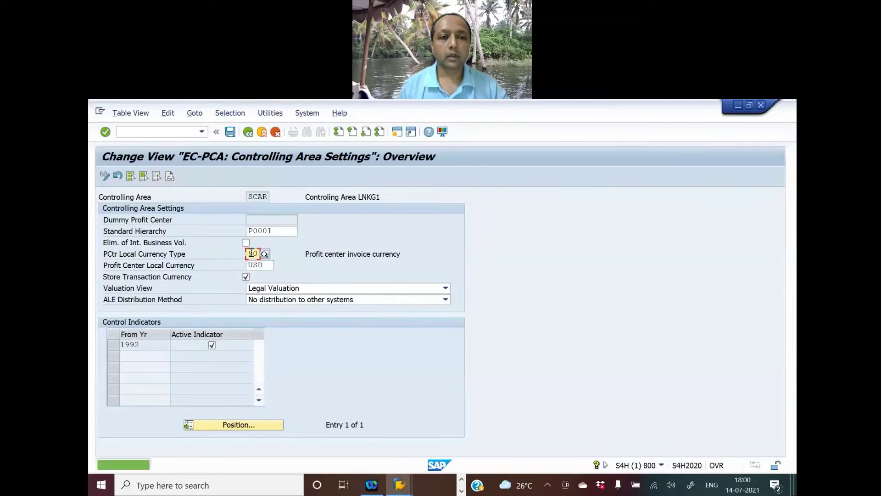
- Set the Profit Center Local Currency to GBP
left_click_drag(268, 267, 216, 268)
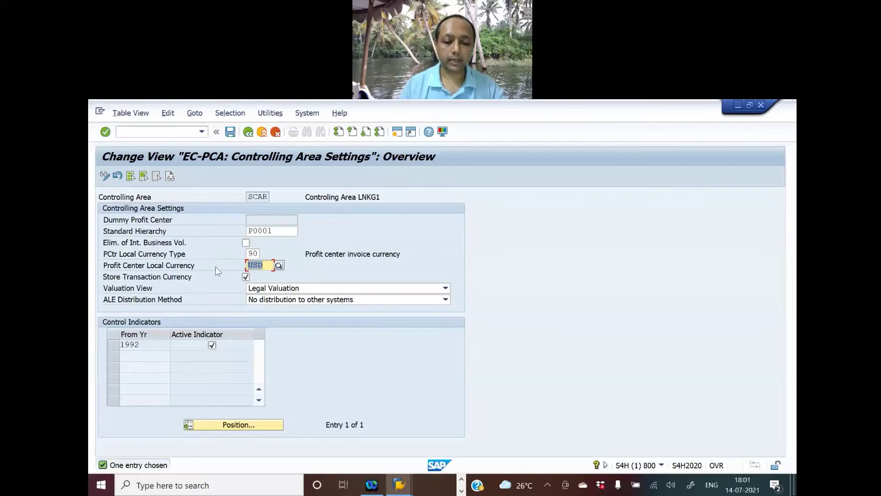
type("GB")
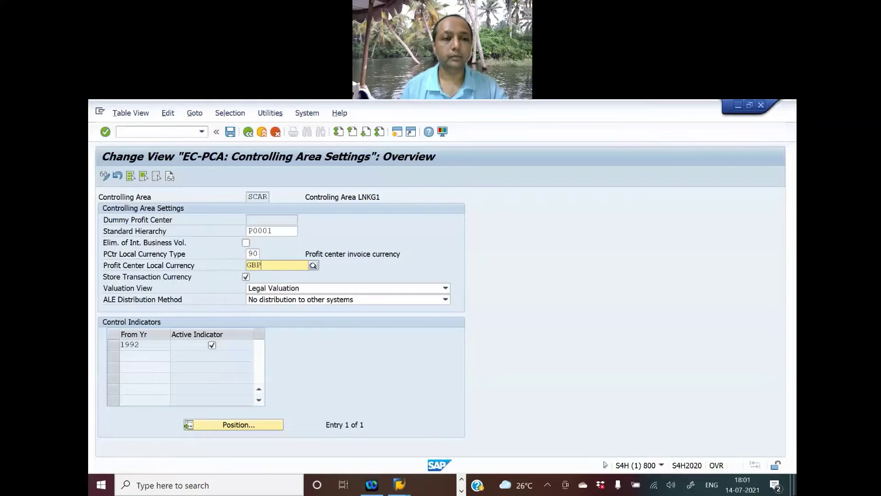
type("P")
key("Return")
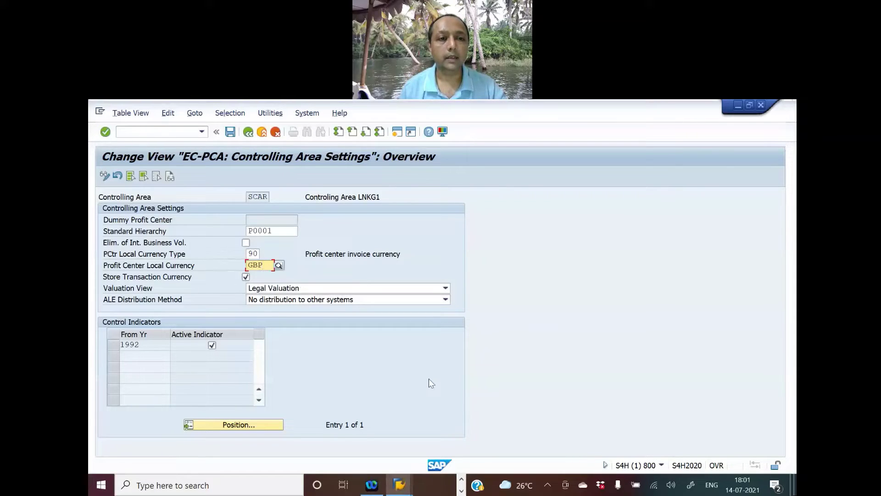
- Switch to the Excel workbook and change the UK Profit Center Standard Hierarchy on the Blue Print-Video sheet to VITA-LNKG1
key("alt+Tab")
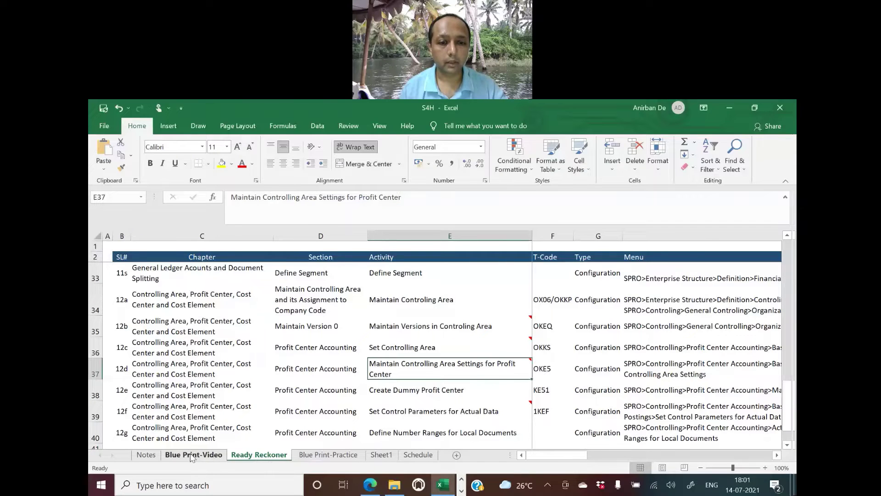
left_click(193, 454)
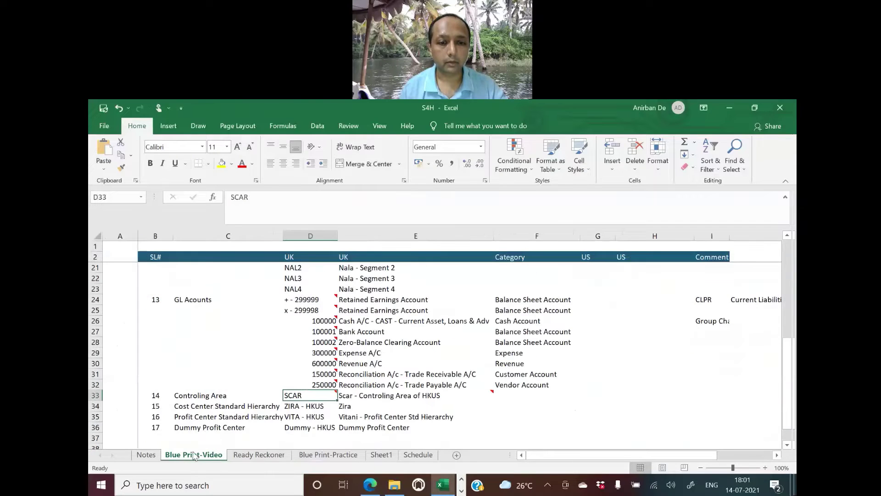
left_click(306, 418)
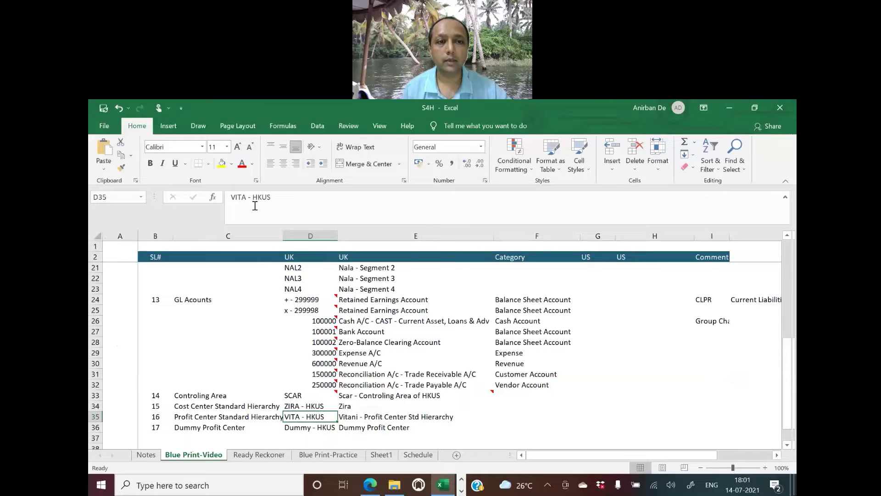
double_click(273, 197)
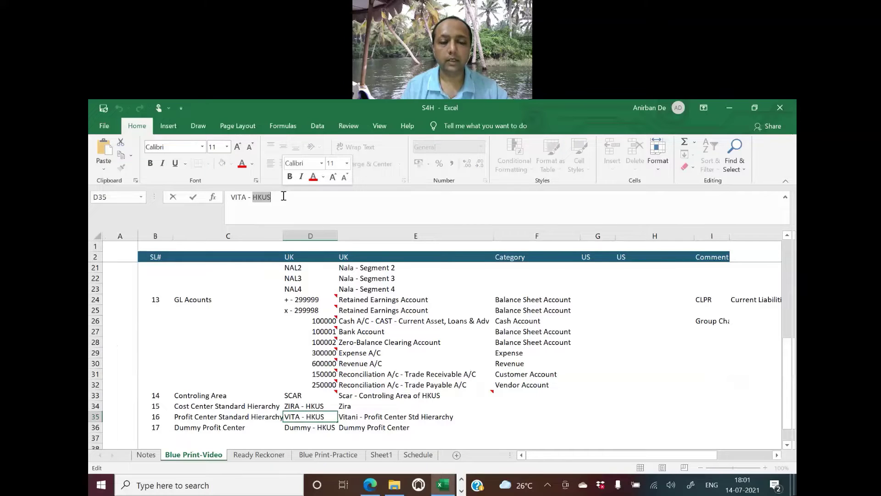
key("BackSpace")
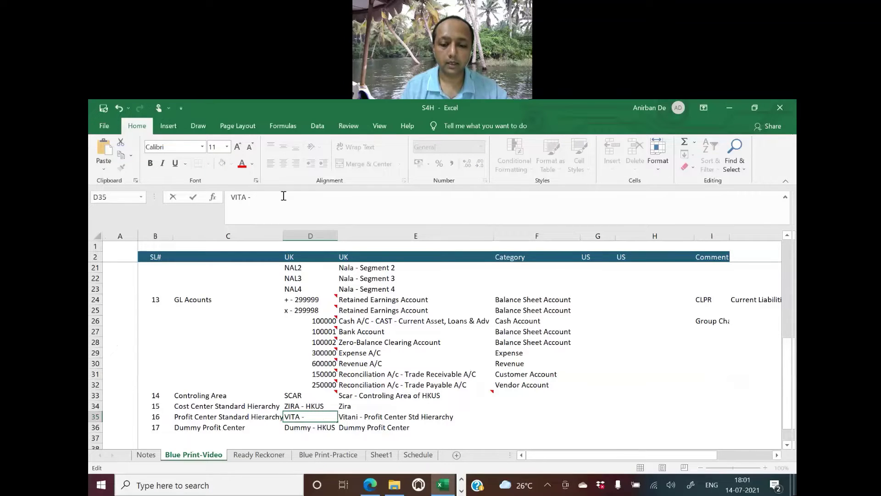
type("LNKG")
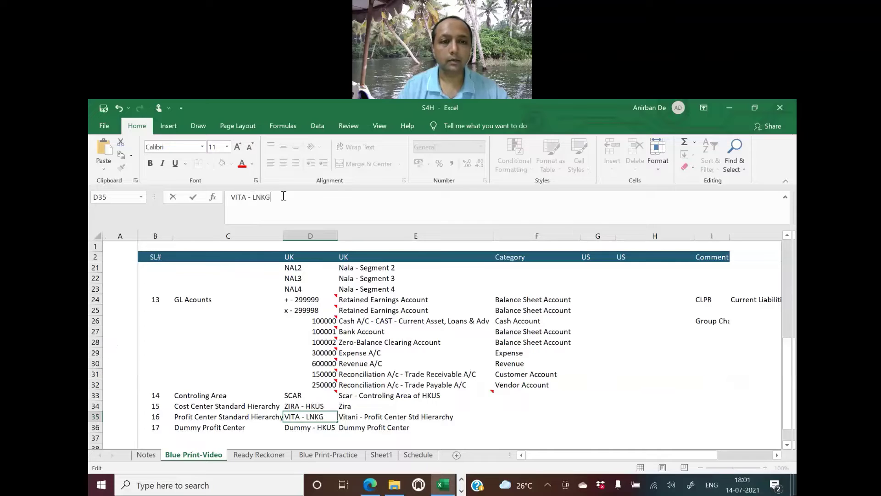
type("1")
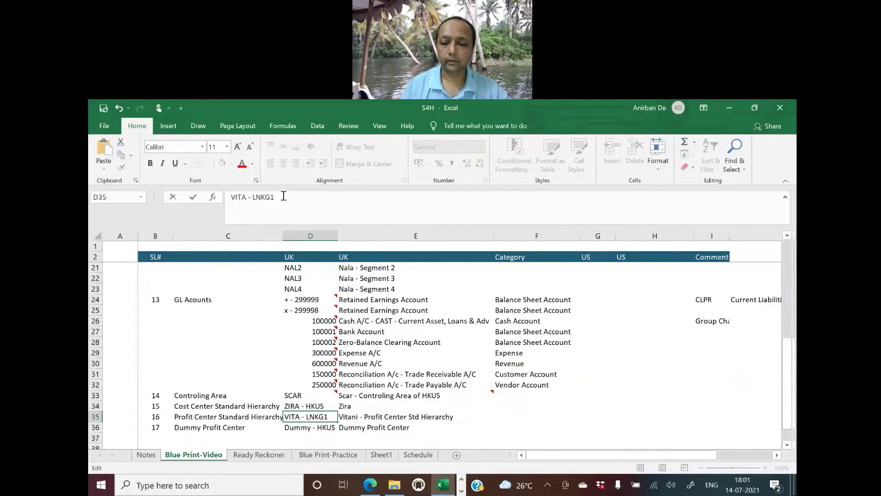
key("BackSpace")
key("Right")
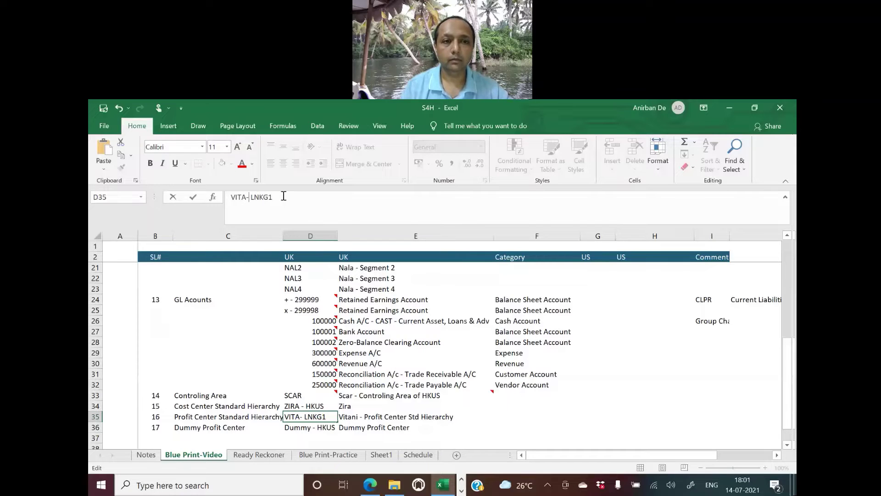
key("Delete")
key("Return")
key("Up")
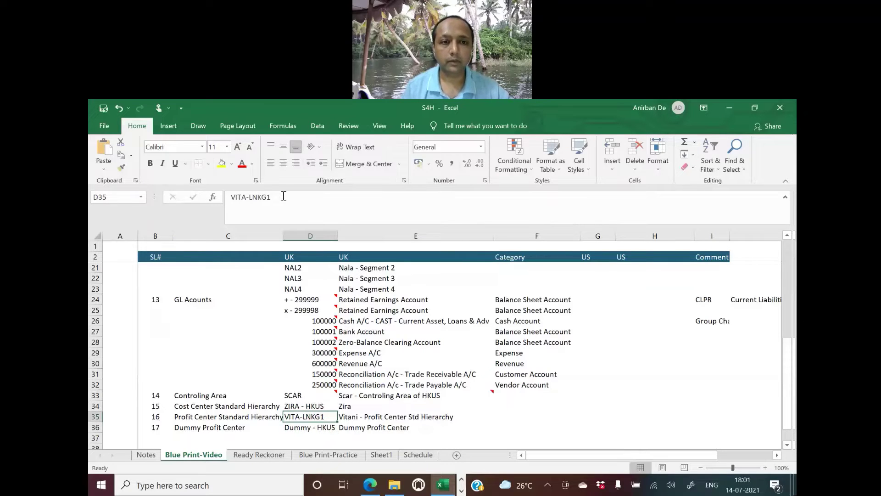
- Copy VITA-LNKG1 into the Standard Hierarchy of the controlling area settings in SAP, save, and return to the IMG structure
left_click_drag(276, 198, 177, 193)
key("ctrl+c")
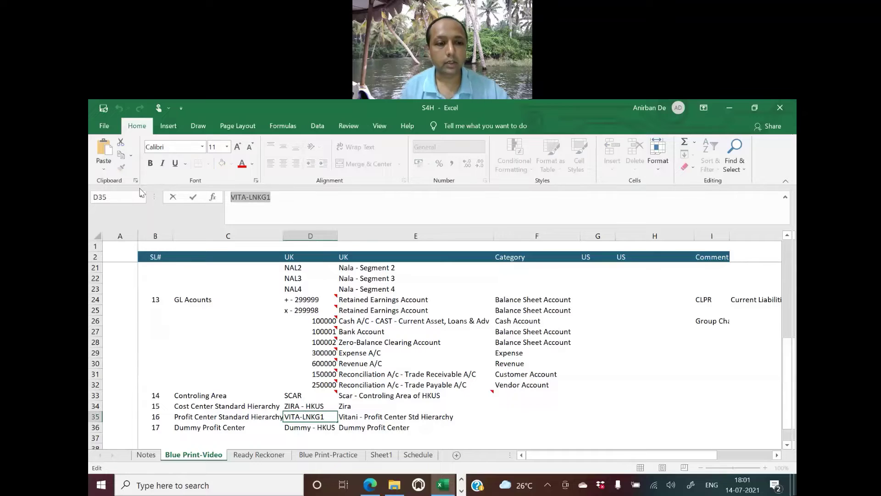
key("alt+Tab")
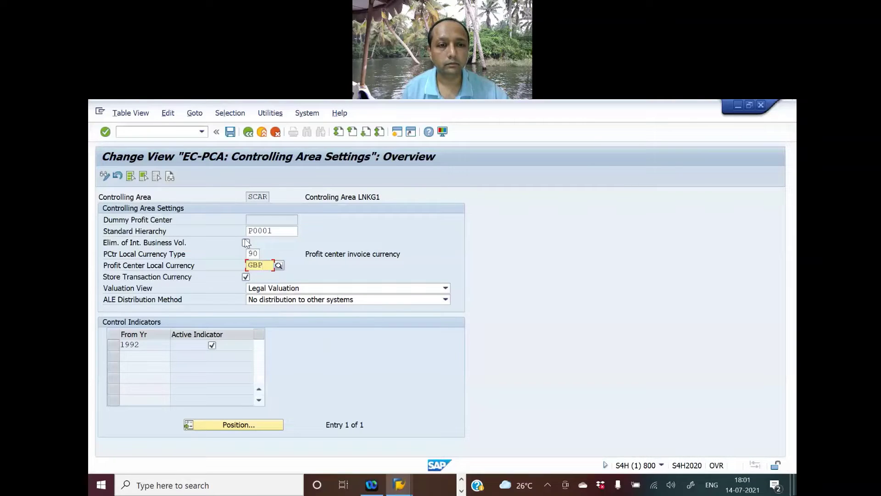
left_click_drag(248, 231, 280, 231)
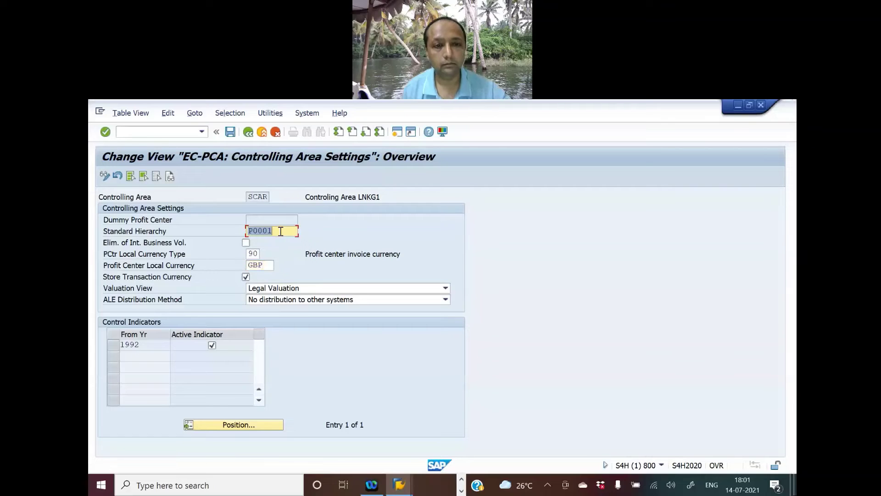
key("ctrl+v")
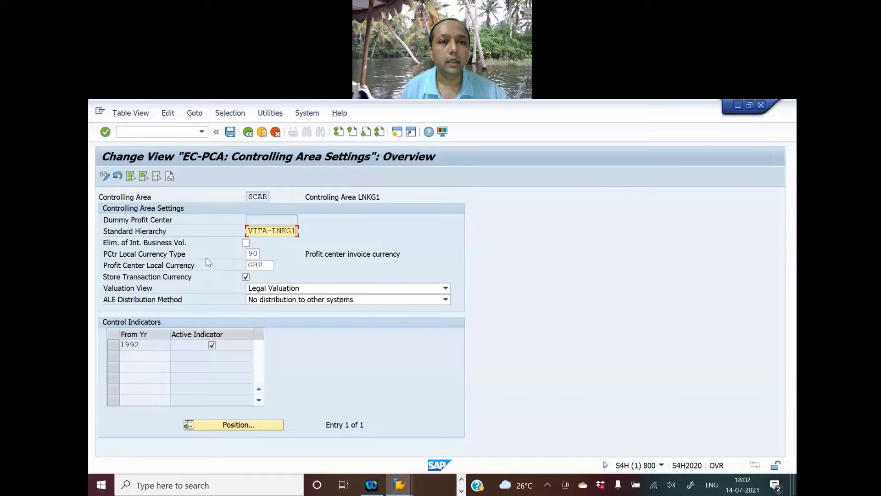
left_click(230, 132)
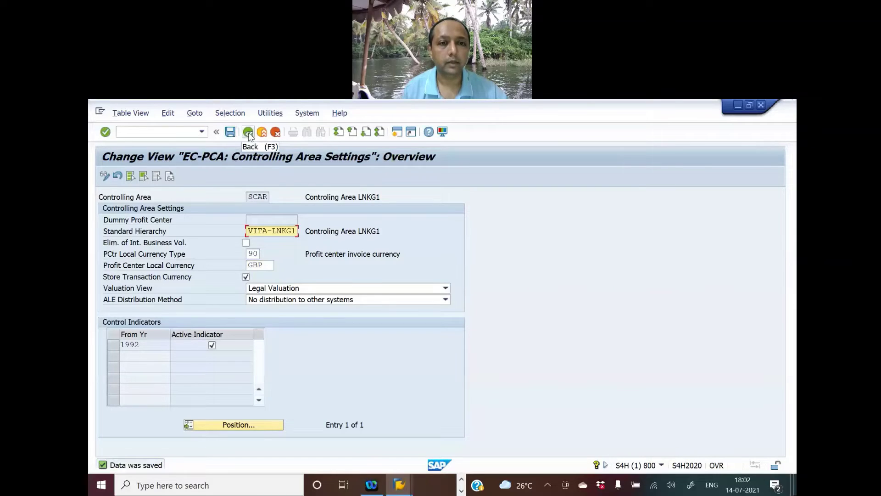
left_click(248, 132)
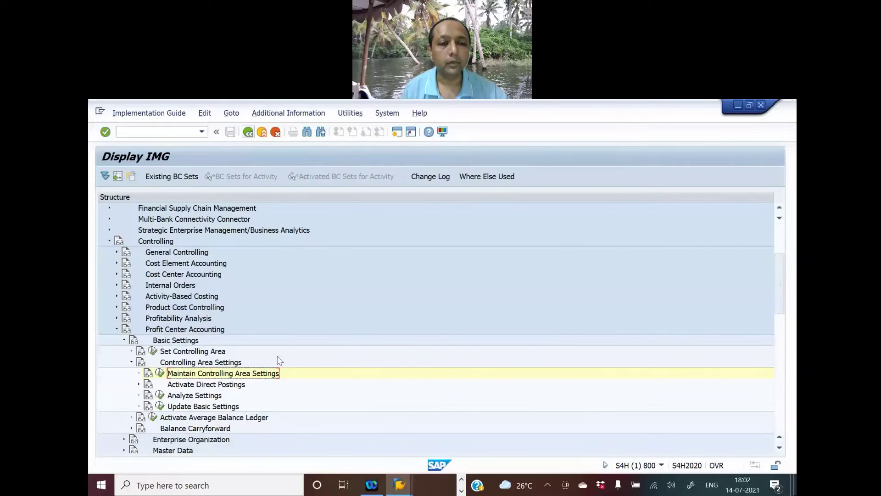
- Switch to the Excel workbook and look up the activity following Maintain Controlling Area Settings on the Ready Reckoner sheet
key("alt+Tab")
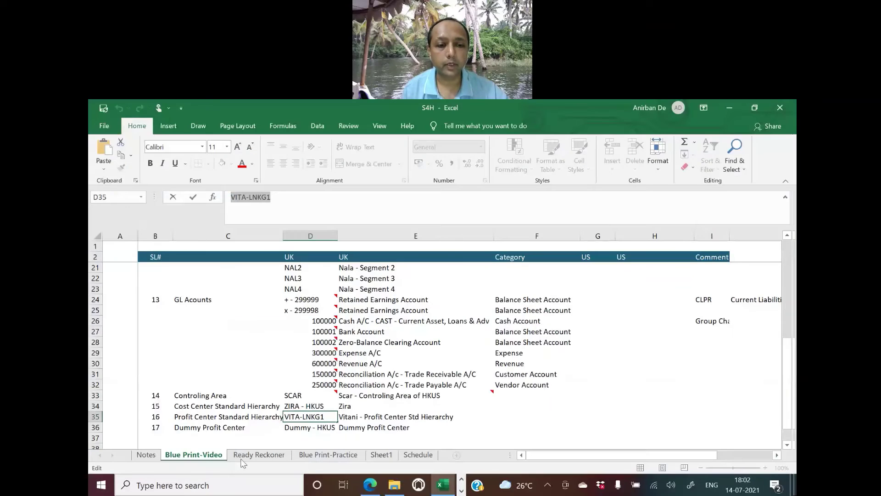
left_click(245, 457)
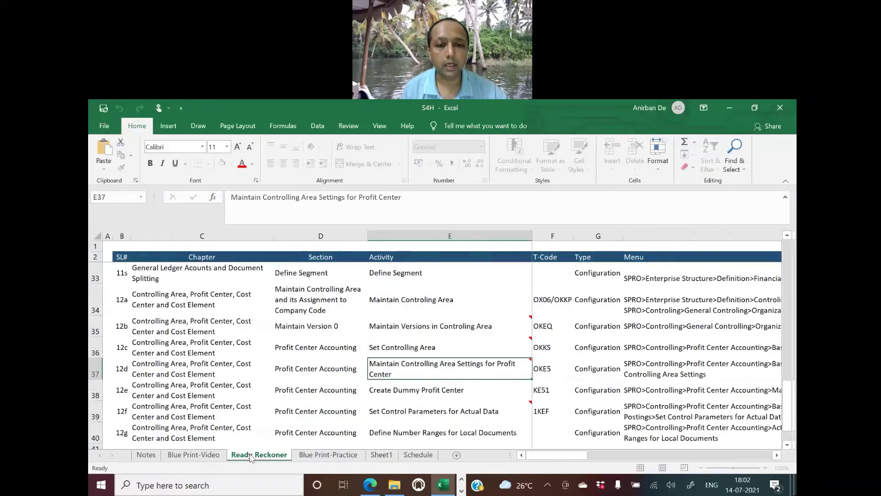
left_click(385, 394)
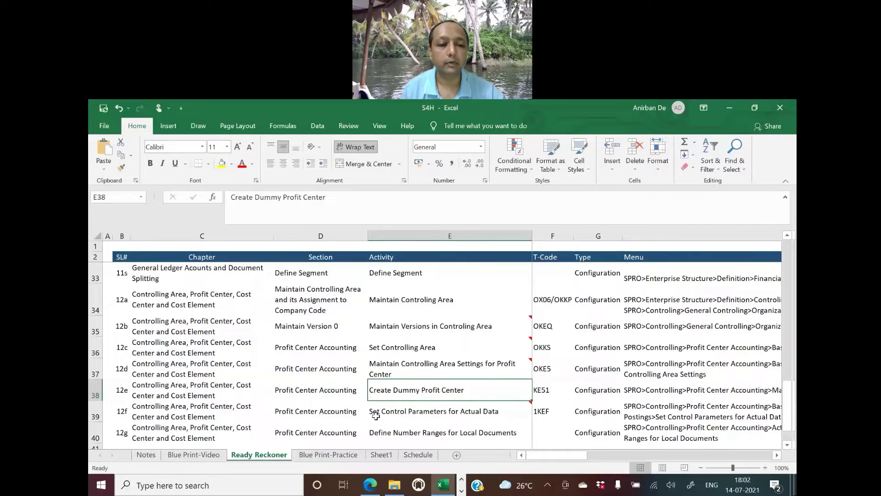
- Change the UK Dummy Profit Center code on the Blue Print-Video sheet to Dummy-LNKG1
left_click(184, 455)
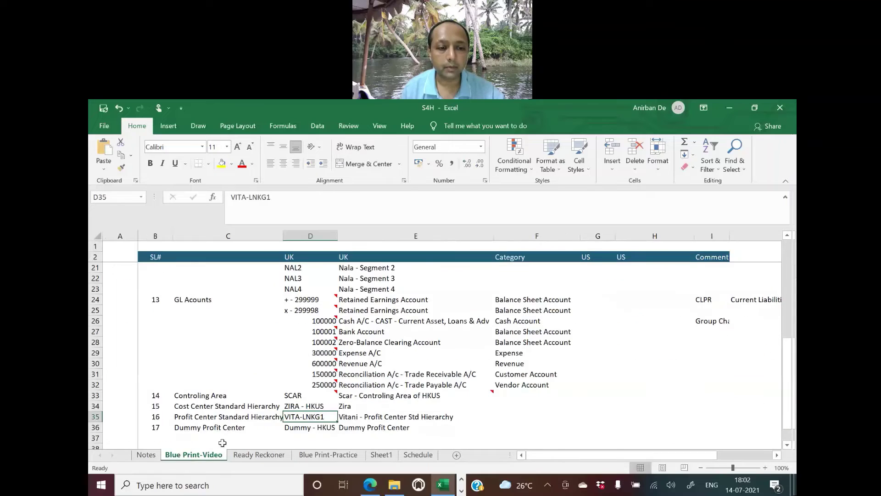
left_click(288, 425)
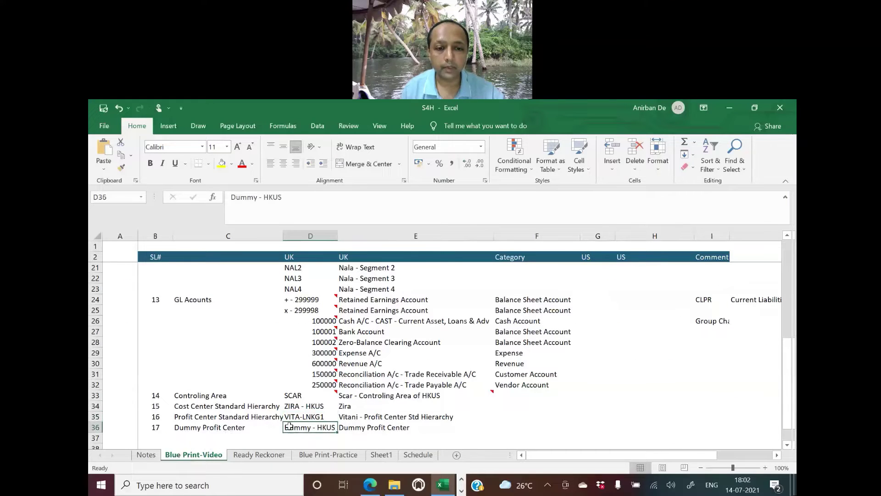
left_click(260, 197)
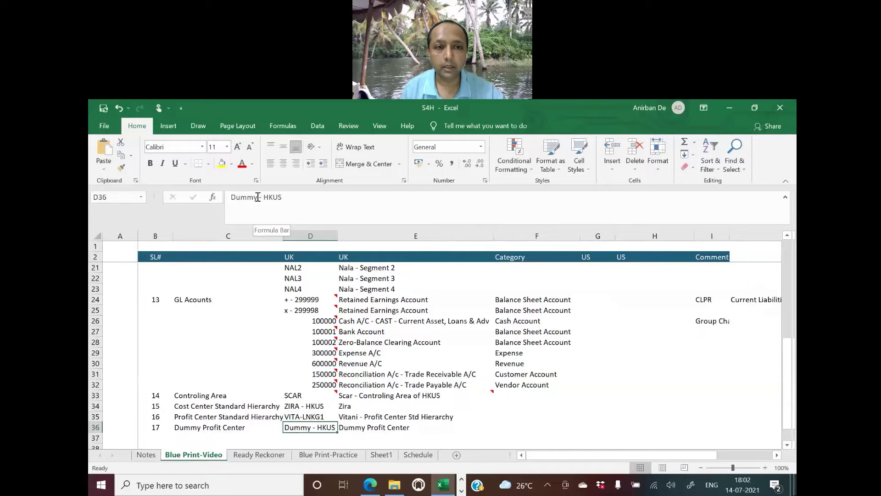
key("BackSpace")
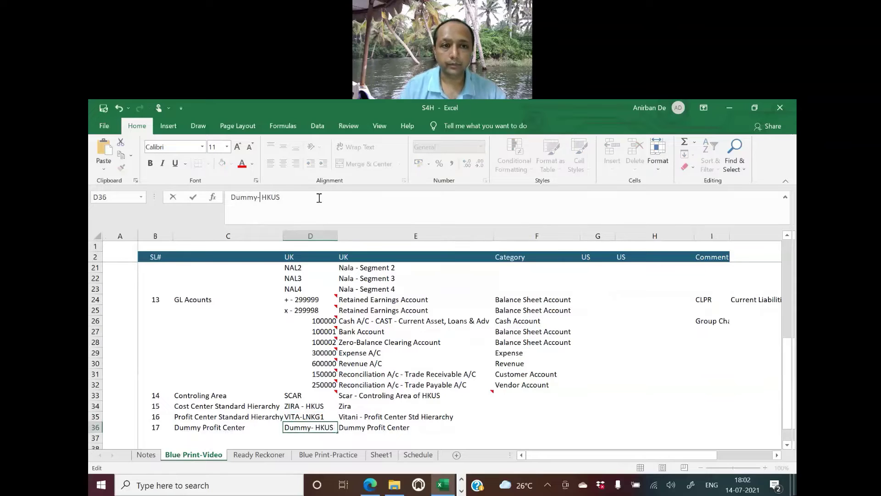
key("Right")
key("Delete")
key("shift+Right")
key("shift+Right")
key("shift+Right")
key("shift+Right")
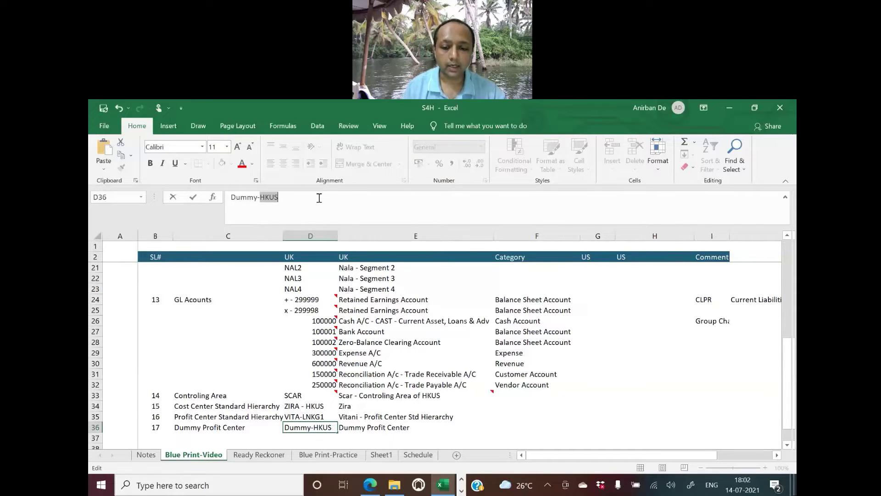
type("LNKG")
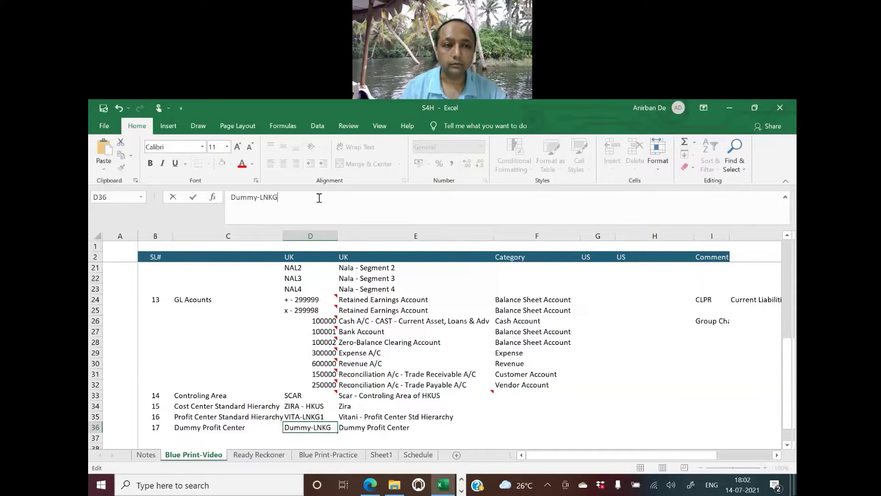
type("1")
key("Return")
key("Up")
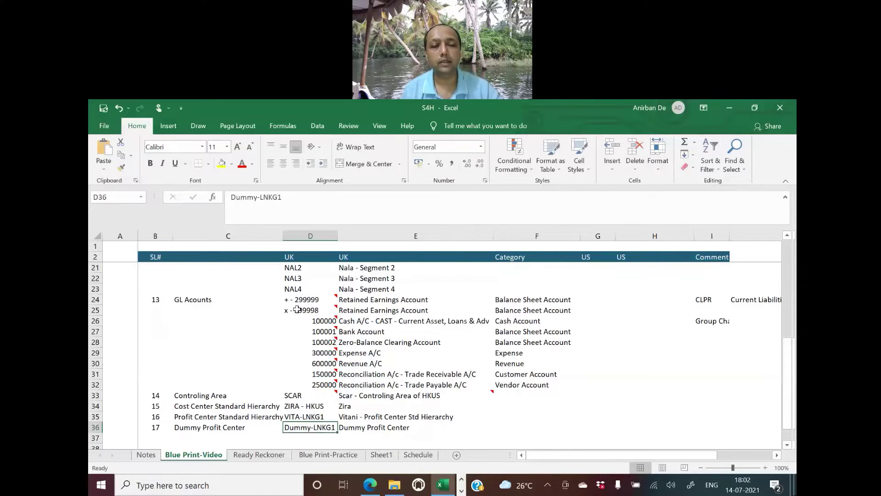
mouse_move(298, 310)
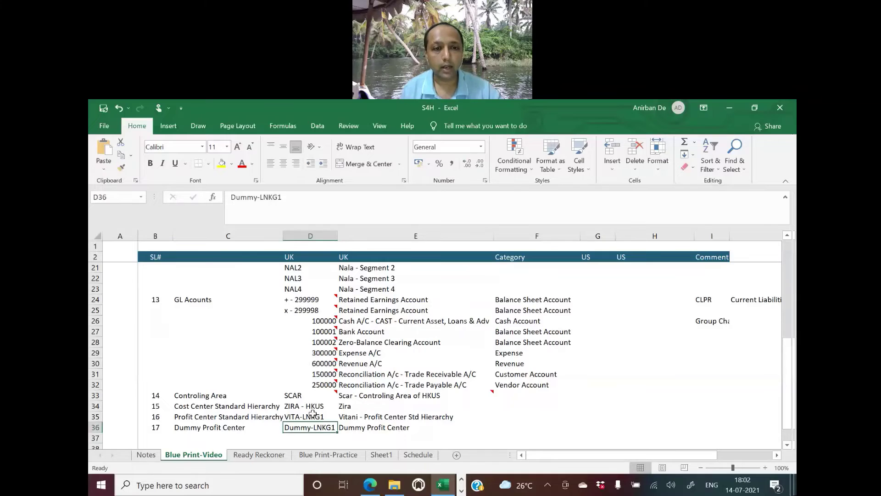
- Switch back to SAP and open EC-PCA: Create Dummy Profit Center from the Profit Center node under Master Data
key("alt+Tab")
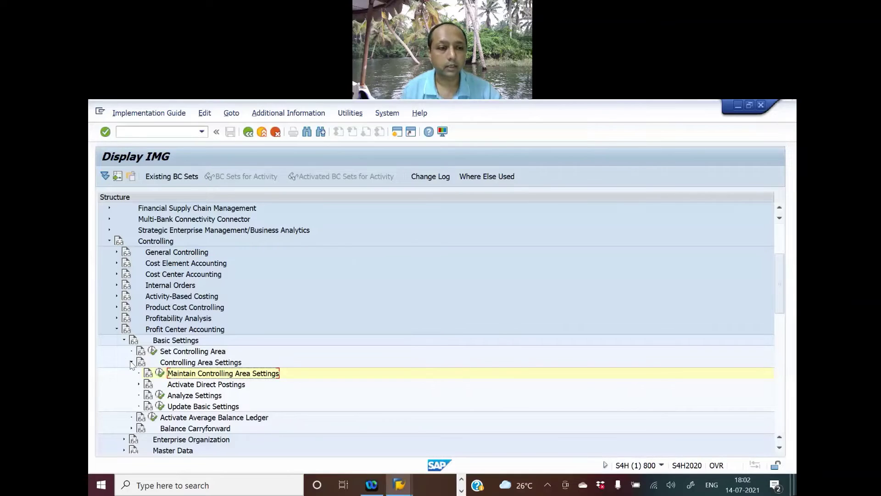
scroll(243, 388, "down", 2)
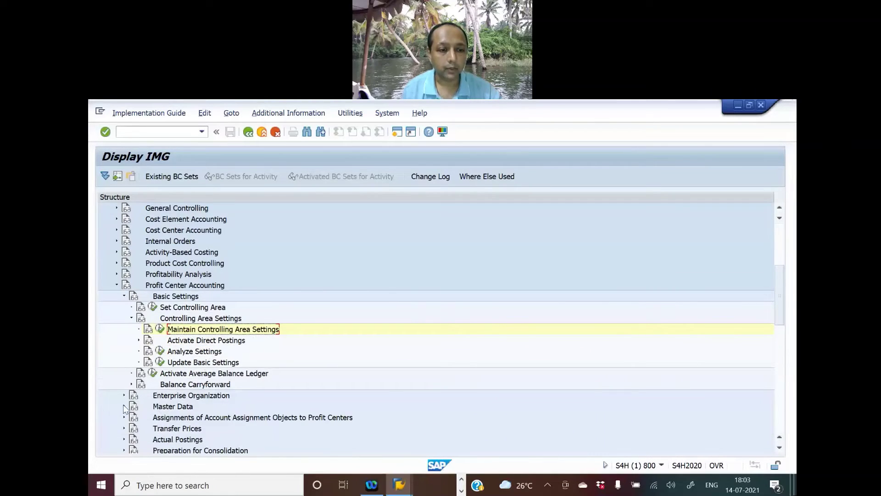
left_click(124, 406)
left_click(131, 418)
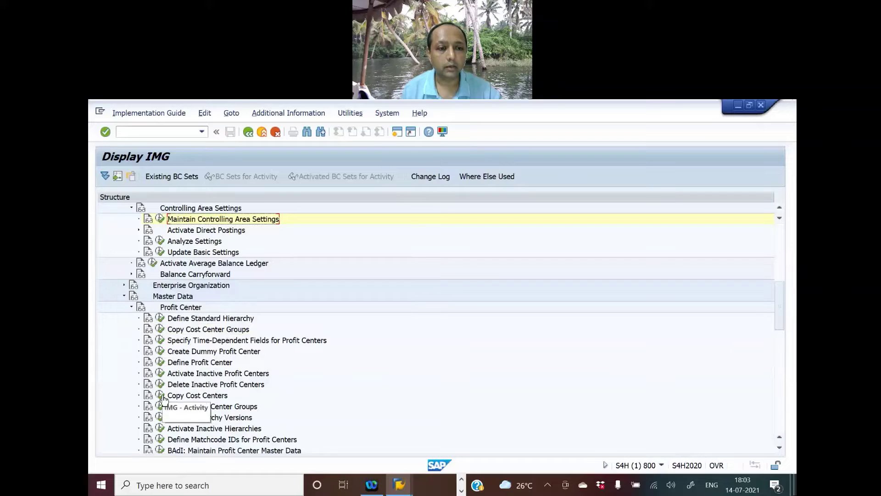
left_click(160, 352)
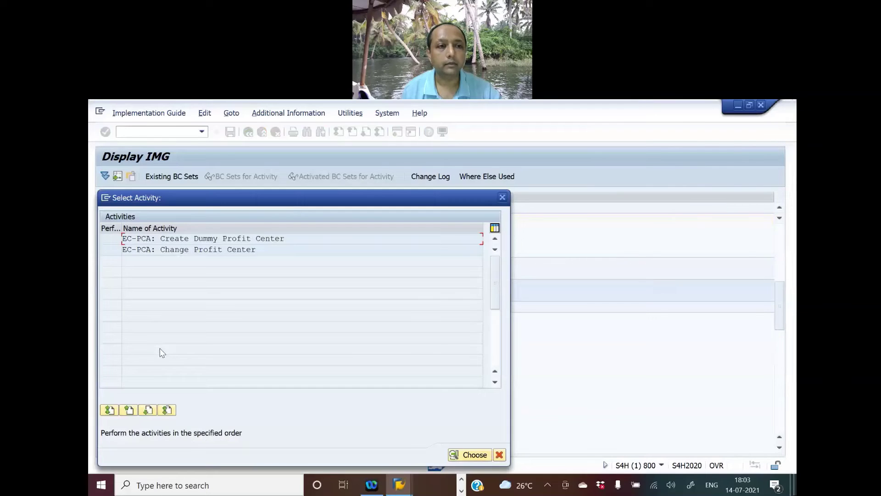
double_click(203, 240)
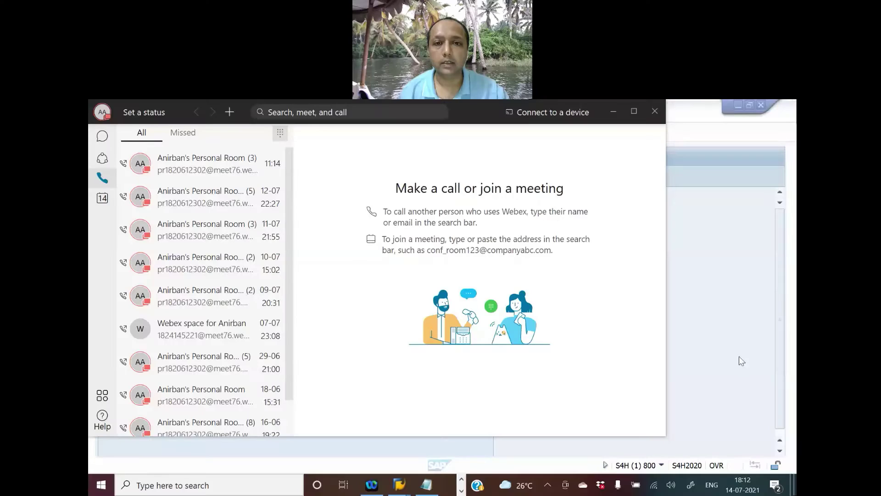
- Name the dummy profit center DUMY-LNKG1 "Dummy Profit Center" and set its description to "Dummy Profit Center - LNKG1"
left_click(742, 360)
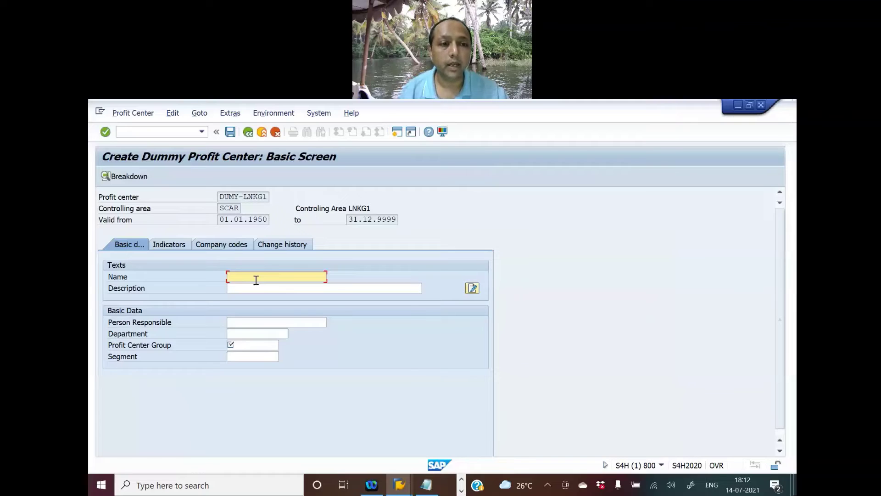
type("Du")
key("Down")
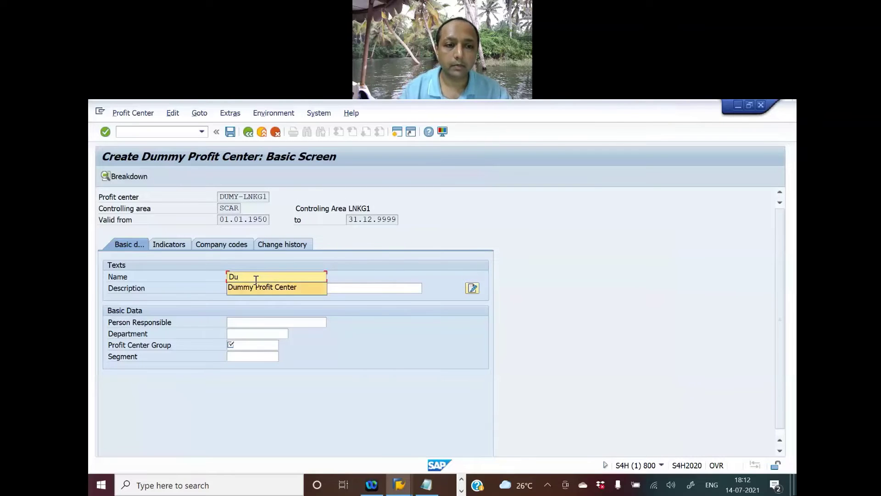
key("Return")
key("Tab")
type("Du")
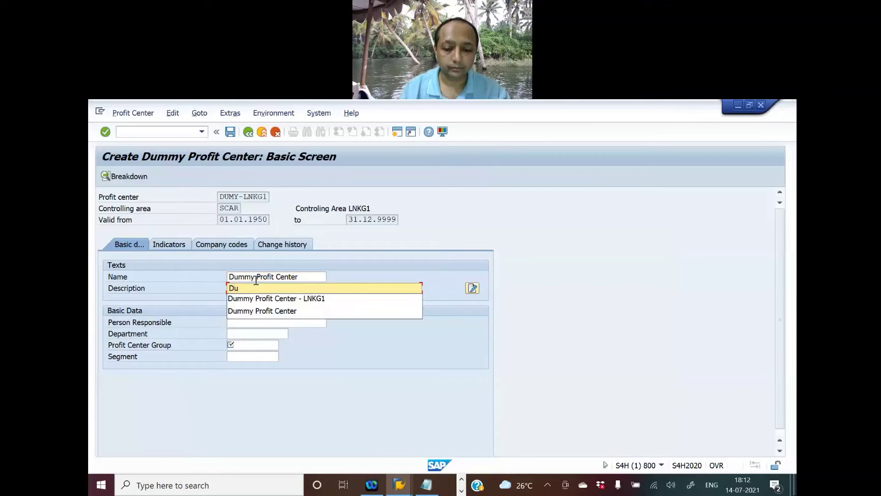
key("Down")
key("Return")
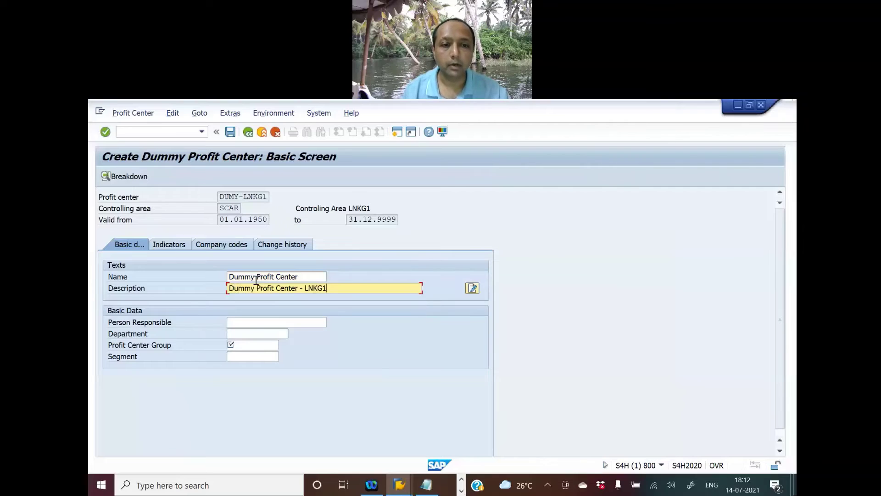
- Assign the dummy profit center to profit center group VITA-LNKG1 and open the list of possible segments
left_click(270, 344)
type("VITA-LNKG1")
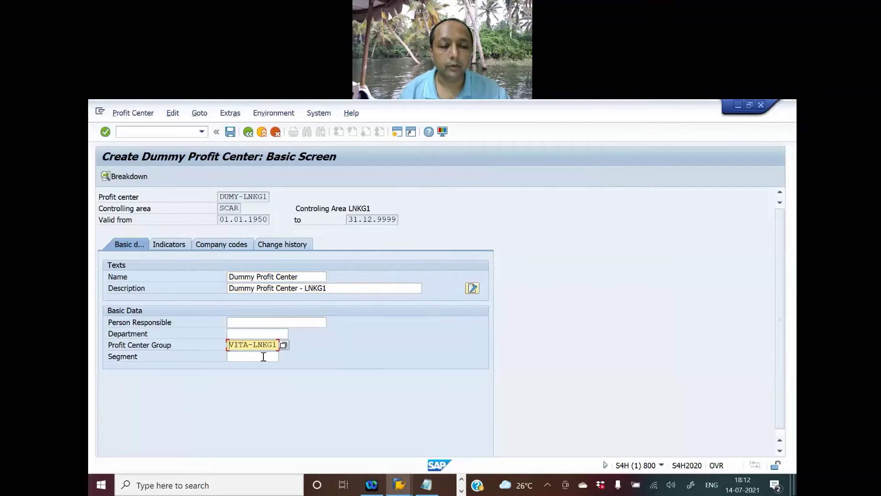
left_click(266, 357)
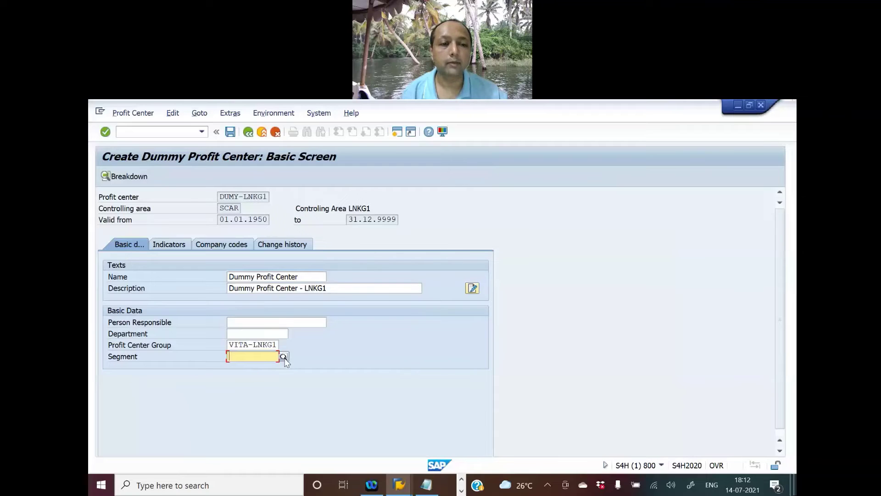
left_click(284, 357)
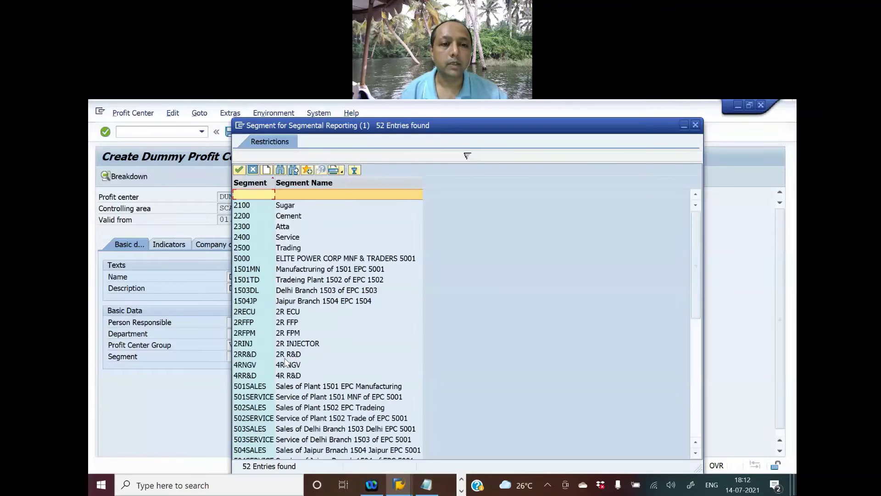
- Look up the first UK segment code on the Blue Print-Video sheet in Excel and return to the SAP segment list
key("alt+Tab")
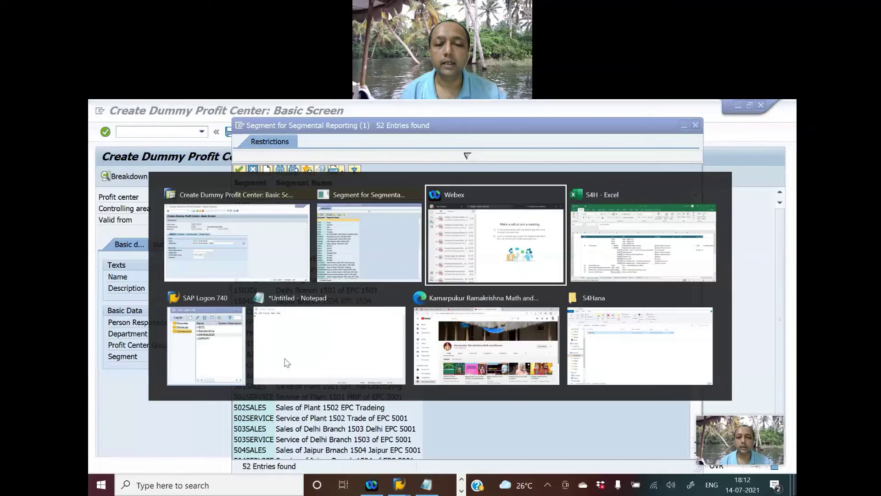
key("Escape")
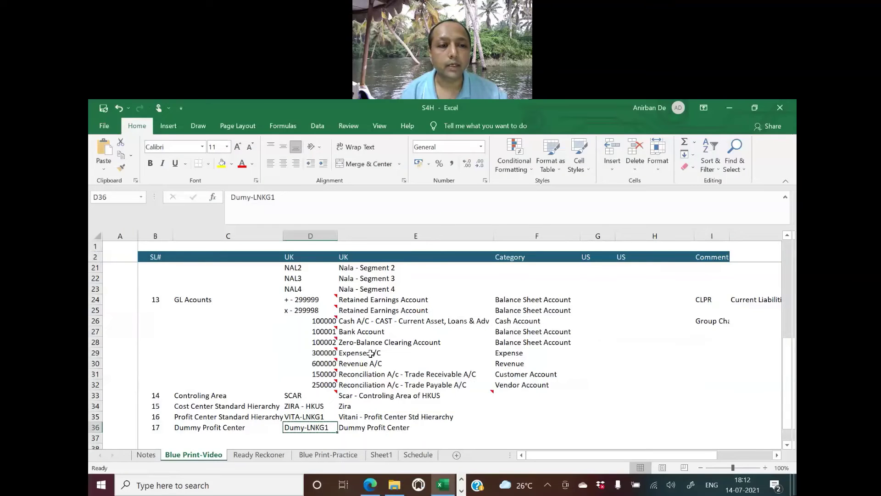
scroll(371, 353, "up", 2)
left_click(292, 323)
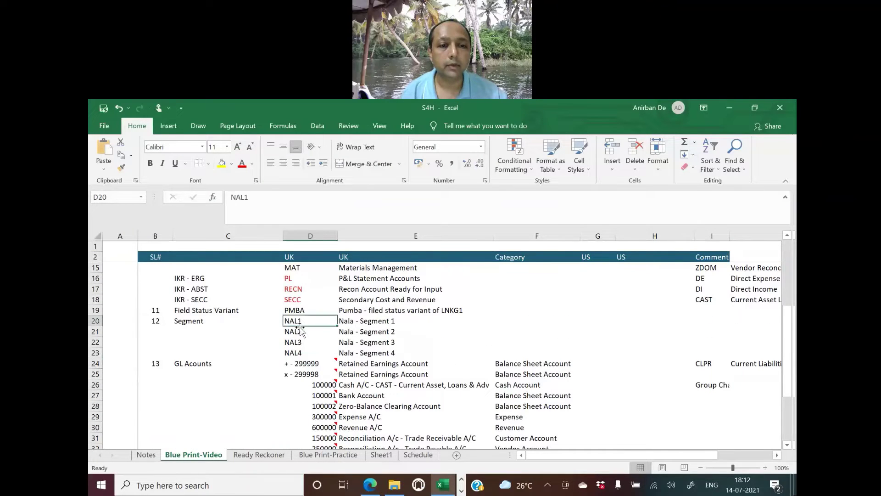
key("alt+Tab")
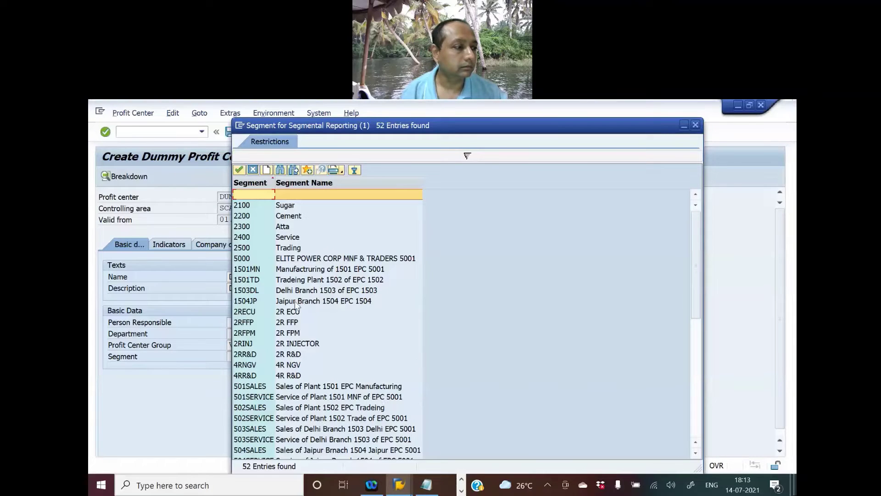
- Search the segment list for "nal" and assign segment NAL1 to the dummy profit center
left_click(280, 170)
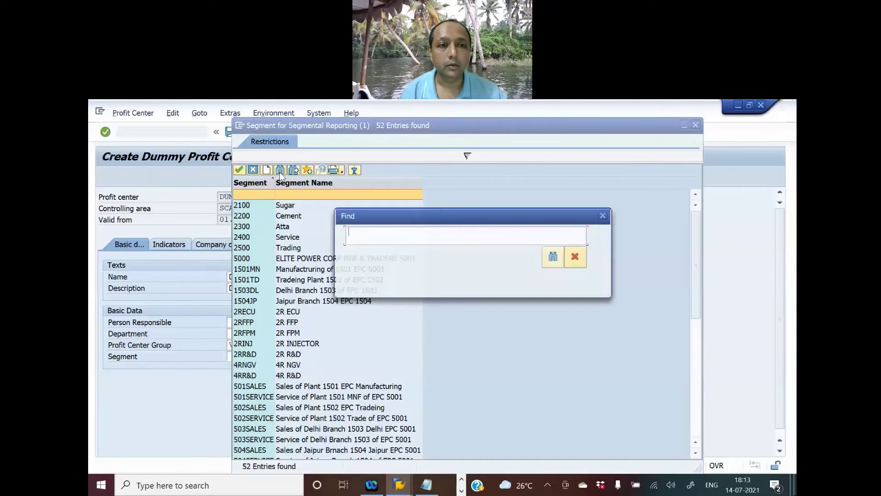
type("nal")
key("Return")
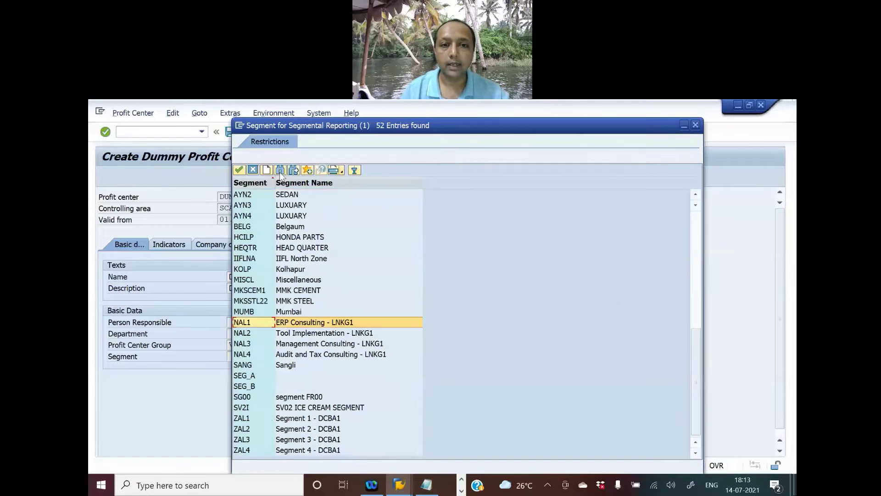
double_click(291, 324)
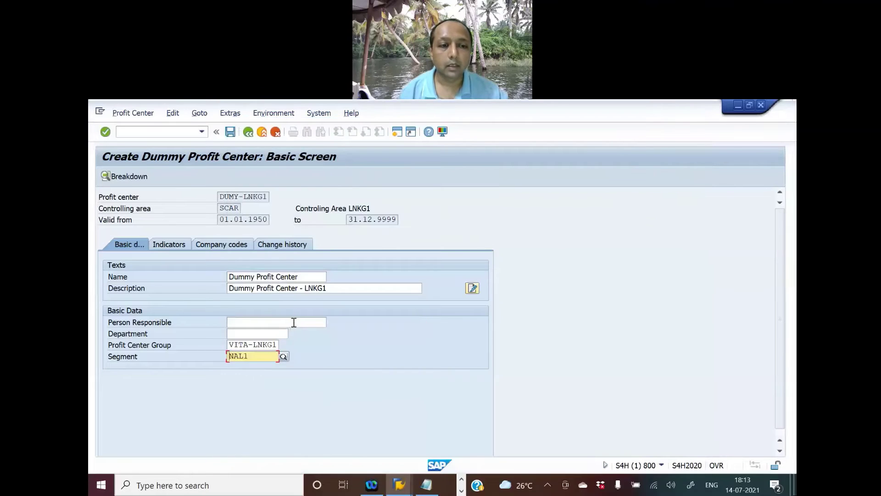
- Review the dummy profit center's indicators and company code assignment, then save it and leave the activity selection
left_click(176, 243)
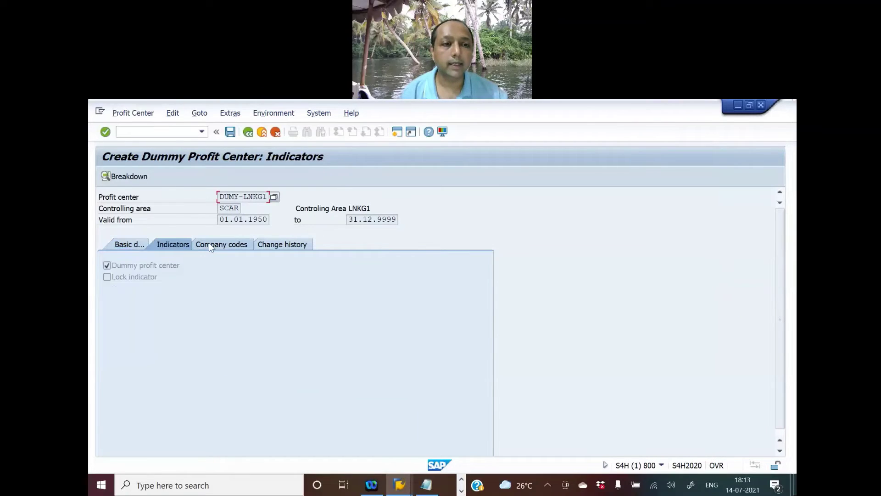
left_click(210, 247)
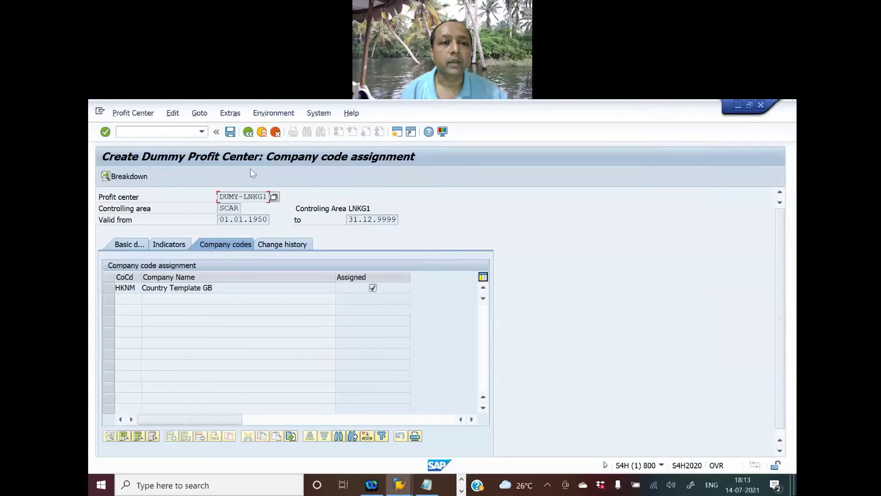
left_click(231, 135)
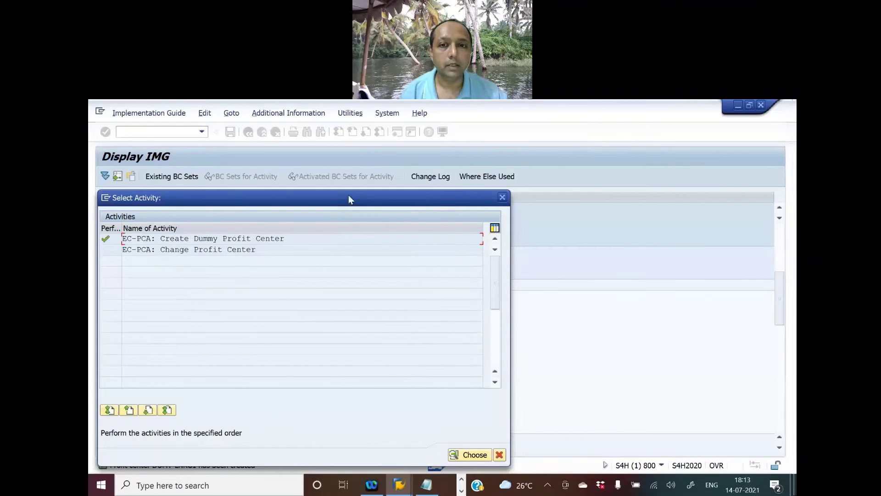
left_click_drag(349, 196, 492, 161)
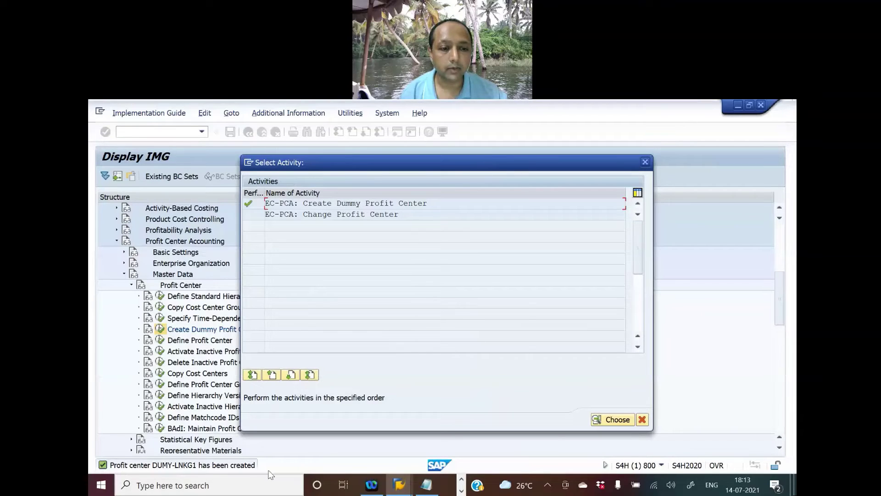
left_click(647, 163)
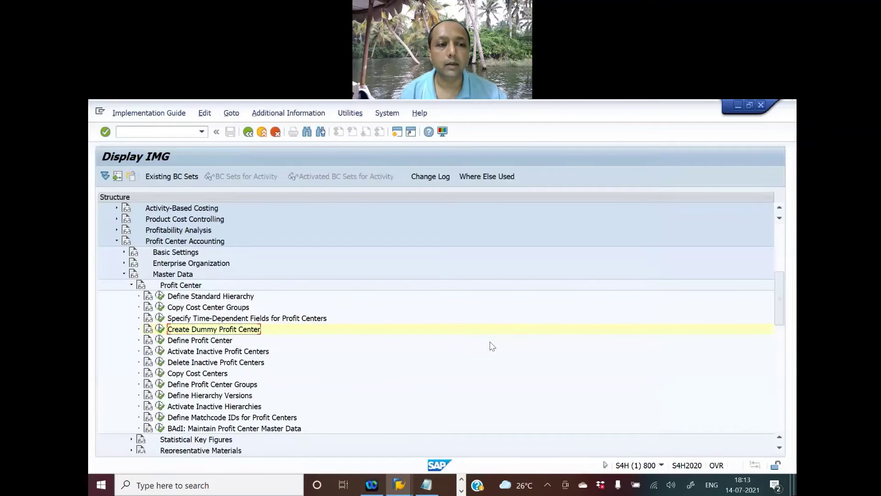
- Switch to the Excel workbook and look up the activity following Create Dummy Profit Center on the Ready Reckoner sheet
key("alt+Tab")
key("alt+Tab")
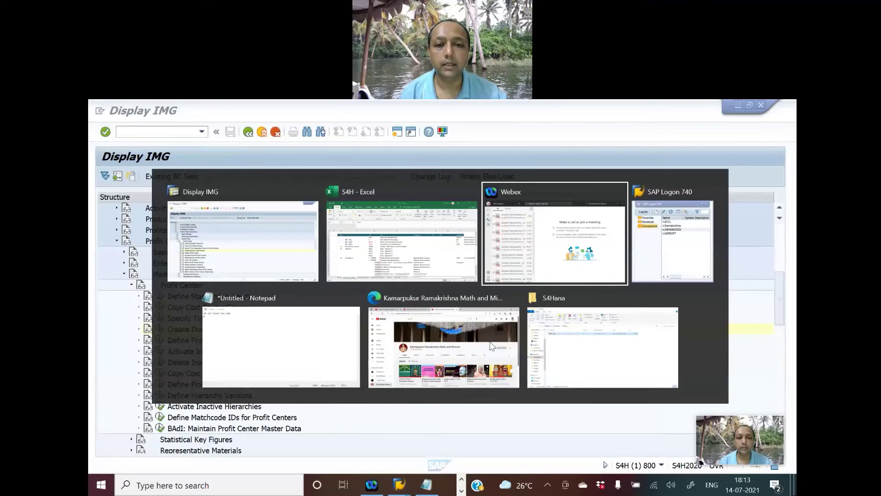
key("alt+shift+Tab")
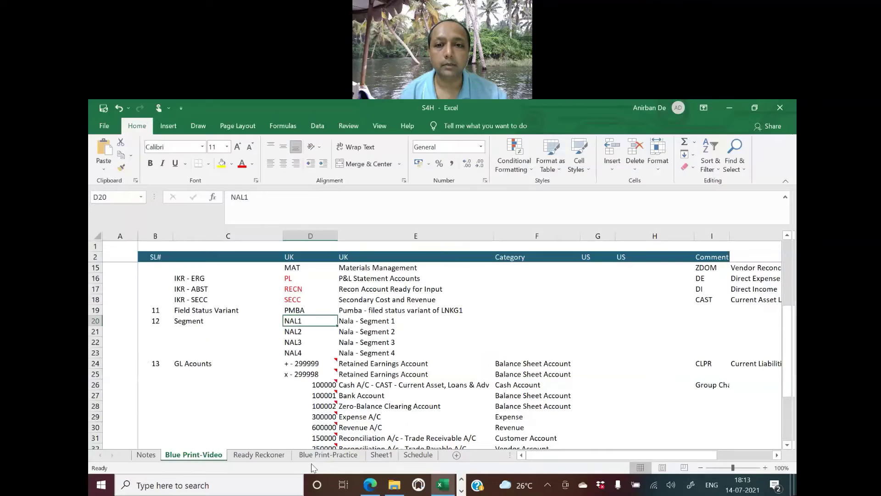
left_click(271, 456)
key("Down")
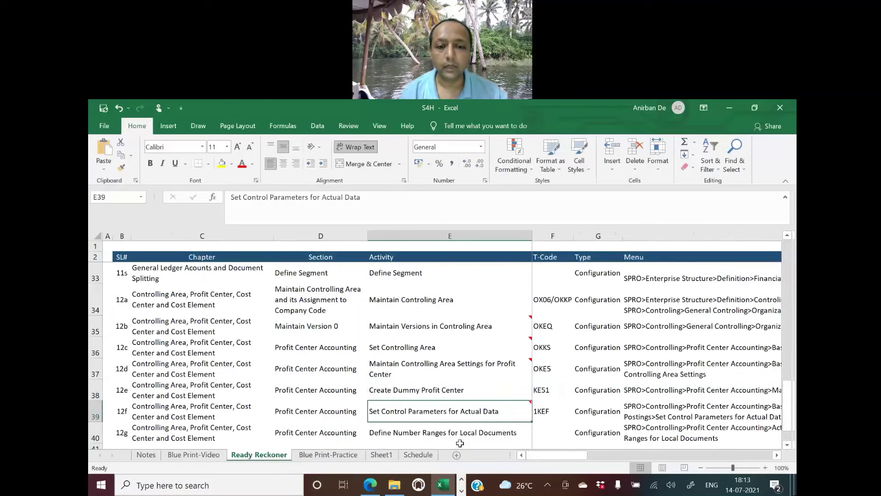
- Switch back to SAP and open Set Control Parameters for Actual Data under Basic Settings, Controlling Area Settings, Activate Direct Postings
key("alt+Tab")
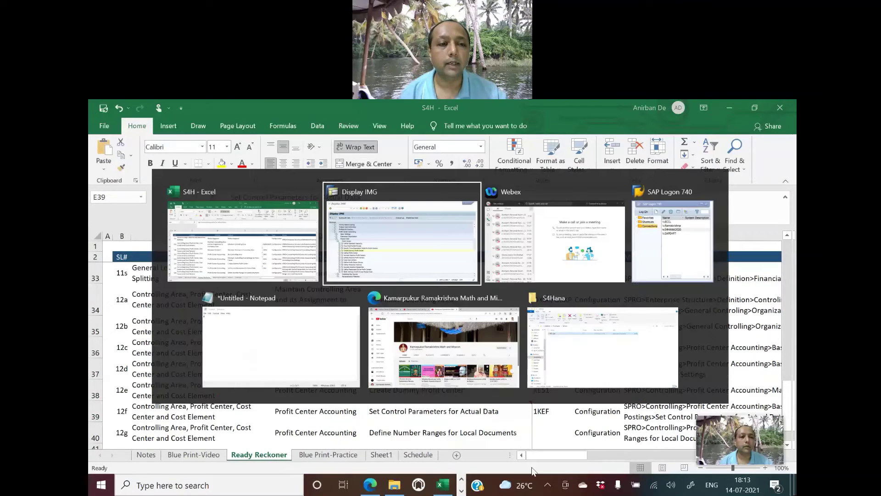
scroll(296, 340, "up", 2)
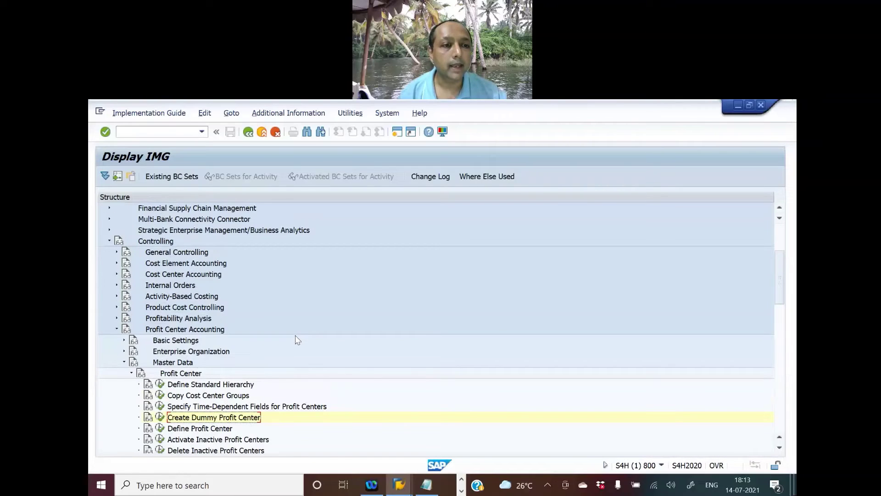
scroll(297, 340, "up", 1)
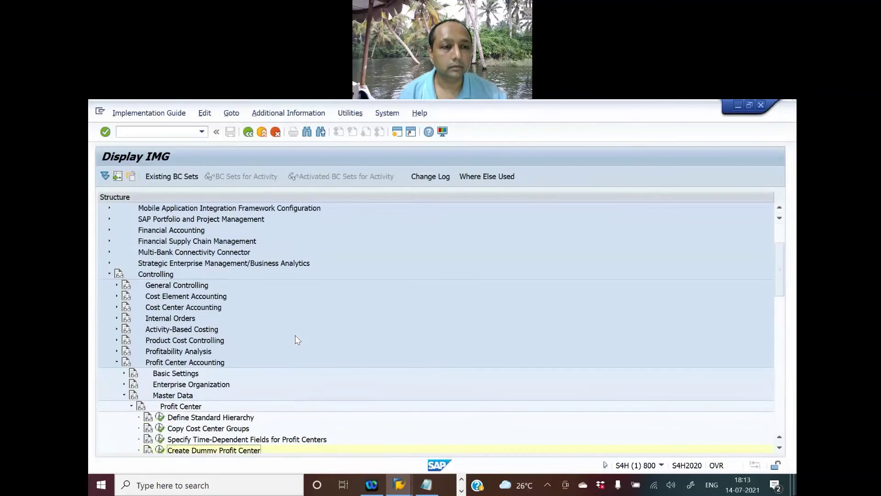
scroll(316, 376, "up", 1)
scroll(307, 374, "down", 2)
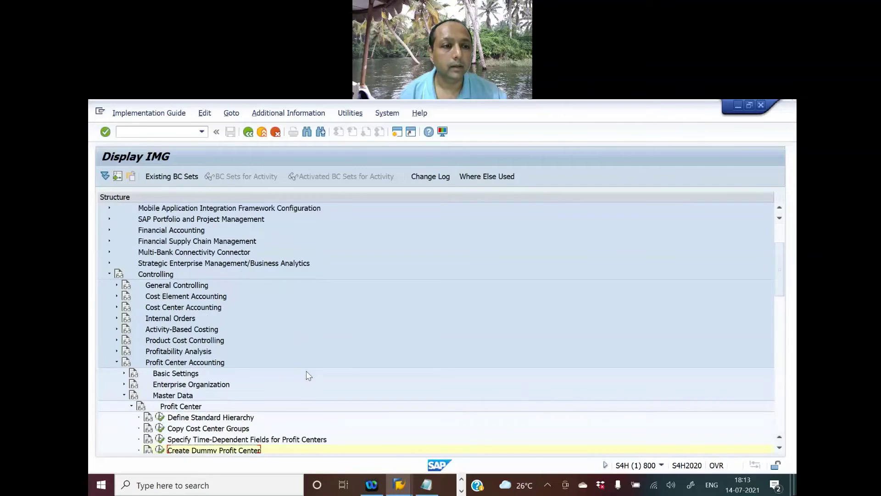
scroll(307, 372, "up", 1)
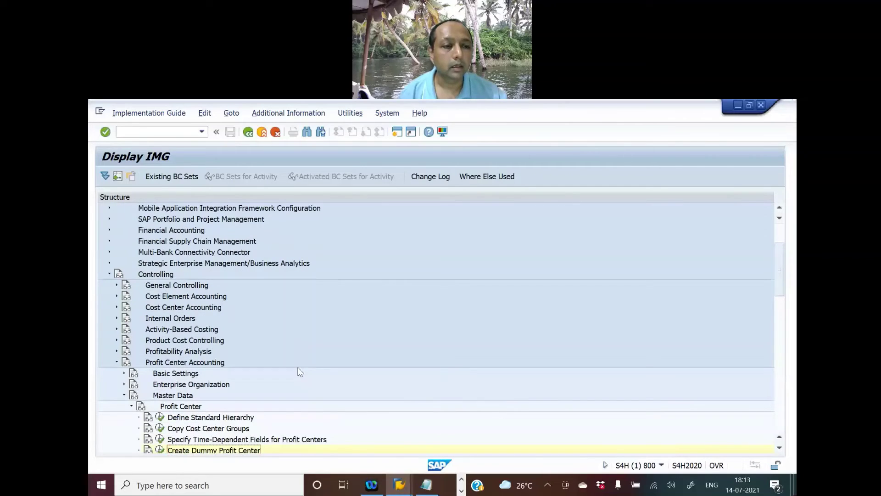
left_click(124, 373)
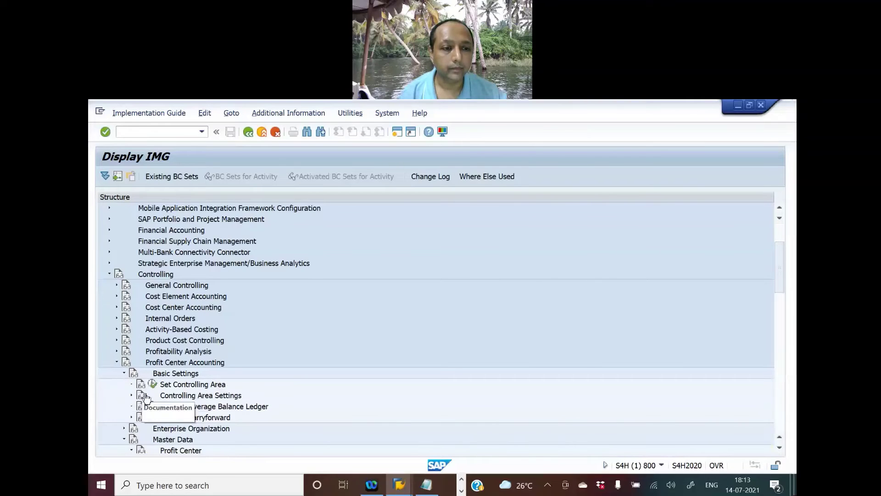
left_click(132, 396)
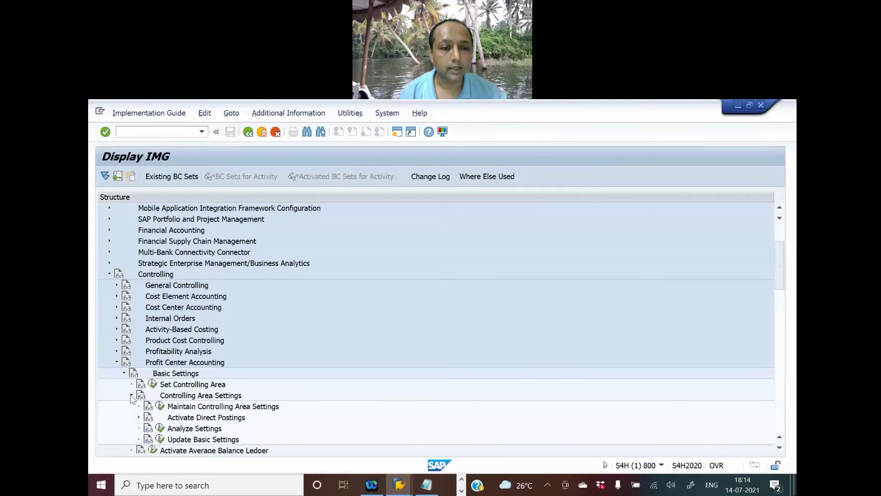
double_click(240, 416)
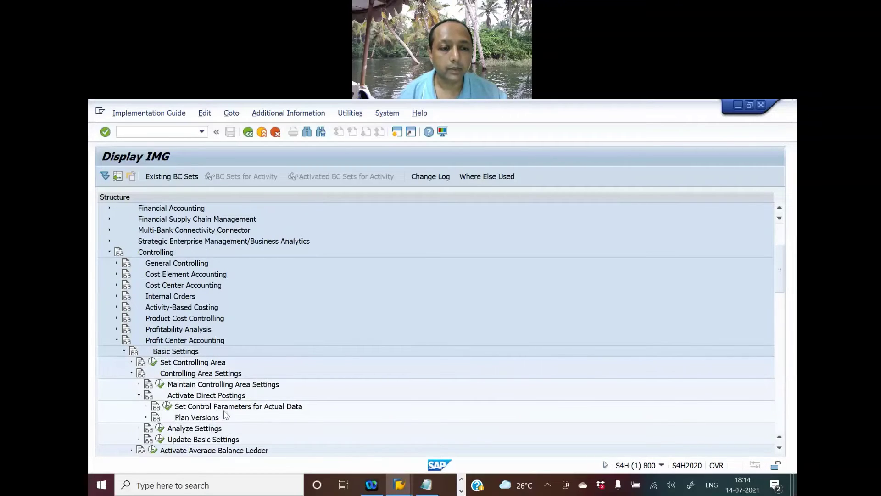
left_click(167, 406)
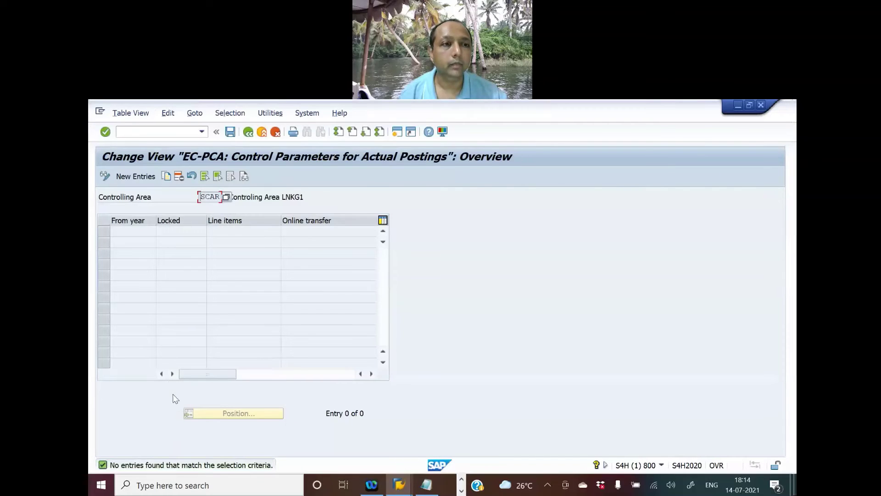
- Add a control parameter entry for controlling area SCAR from year 2021 with Line items and Online transfer enabled
left_click(138, 177)
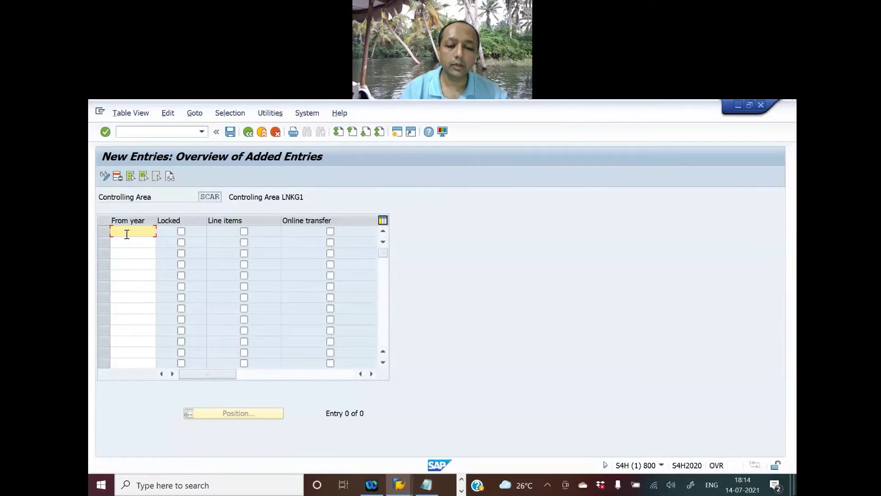
type("2021")
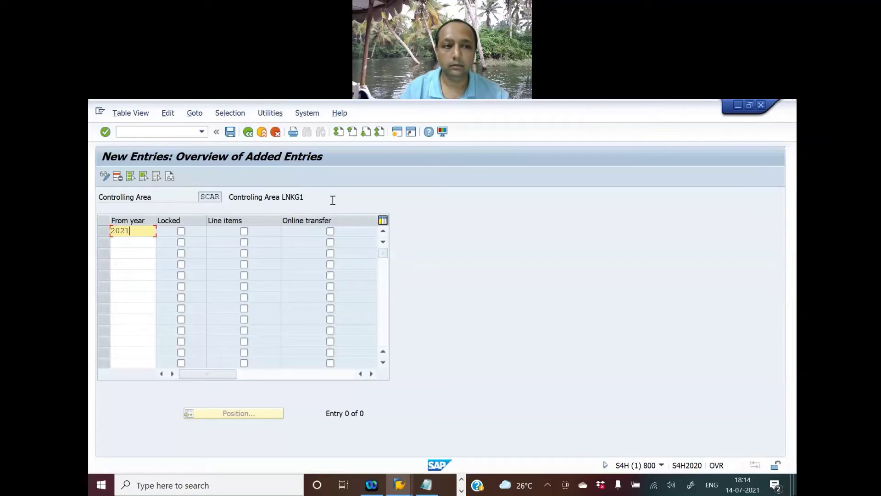
key("Tab")
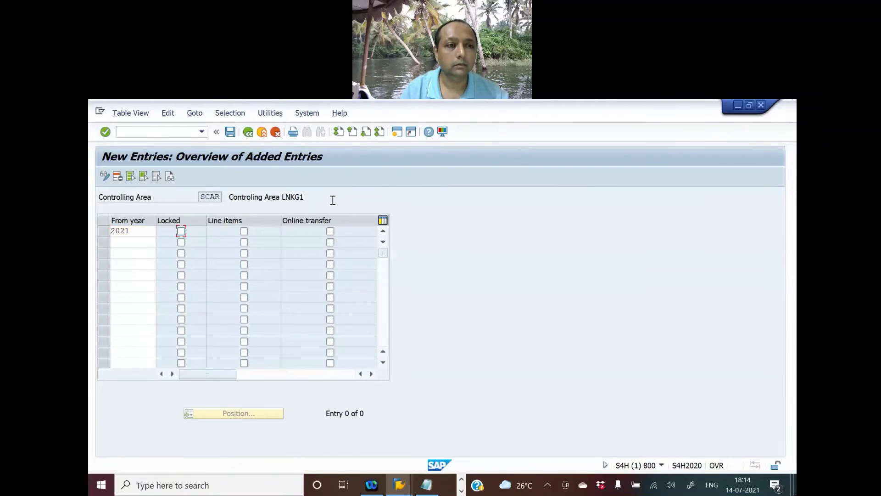
key("Tab")
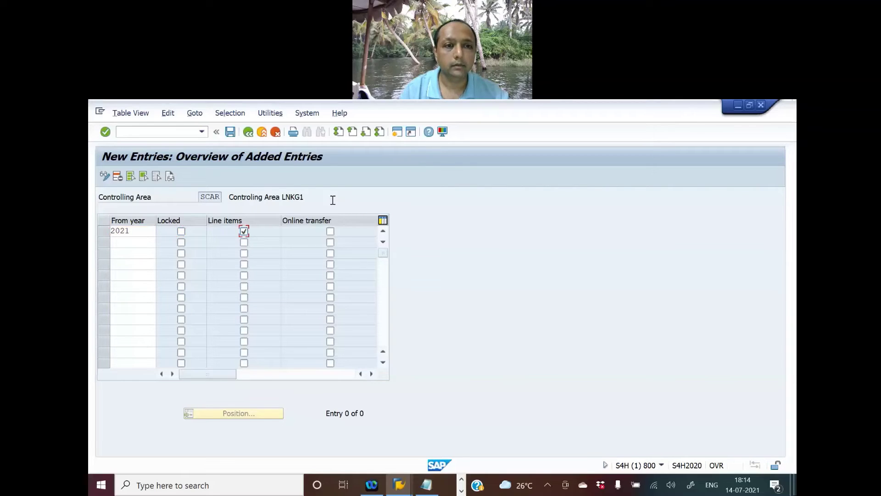
key("Tab")
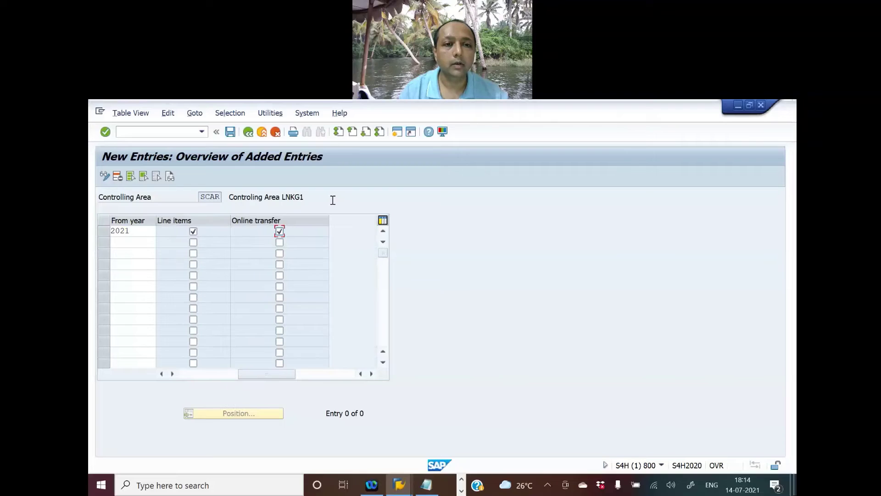
key("Tab")
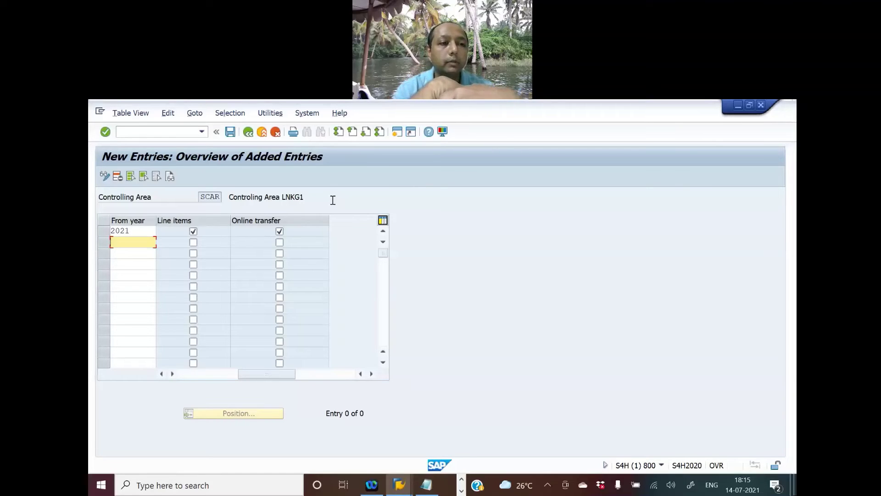
- Add a control parameter entry from year 2022 with Line items and Online transfer enabled
type("2022")
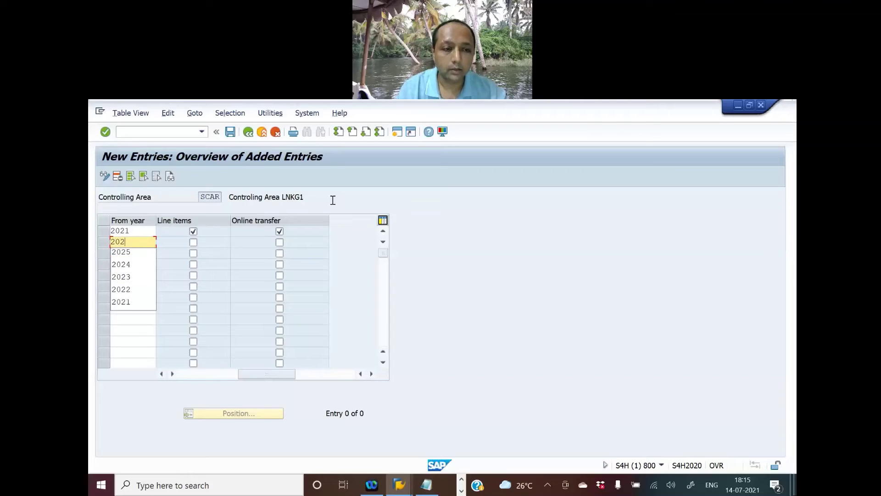
key("Tab")
key("Tab")
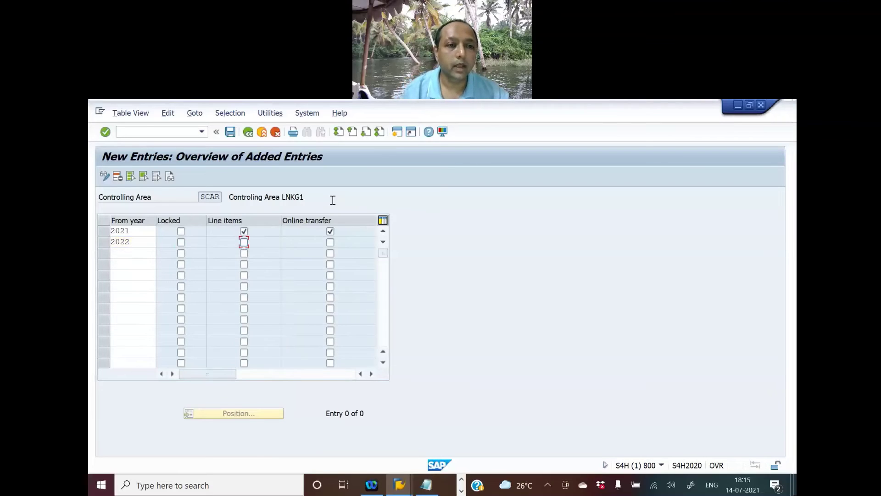
key("Tab")
key("space")
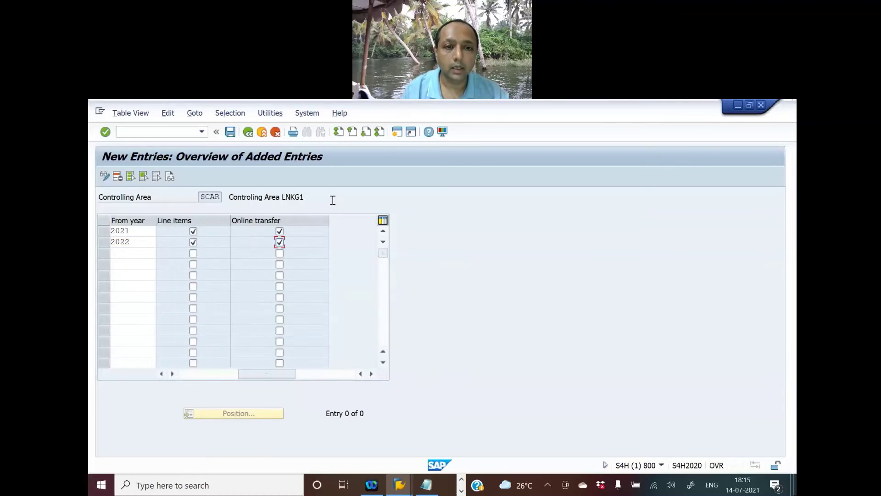
key("Tab")
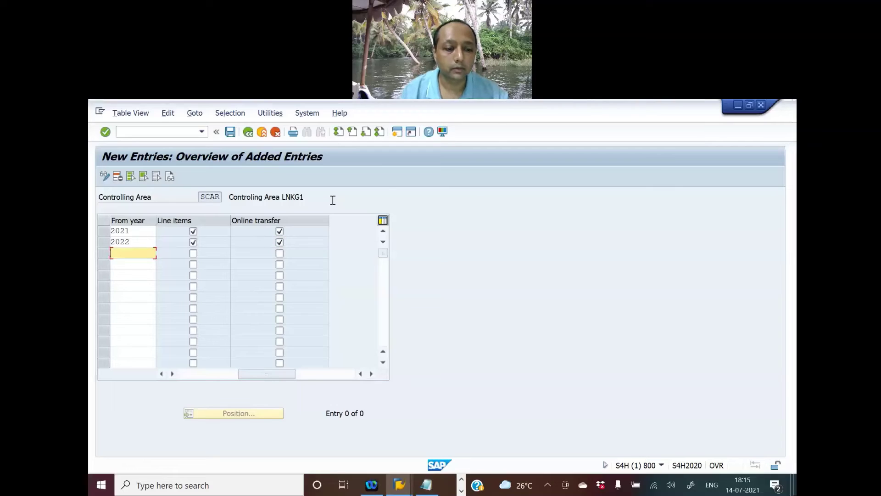
- Add a control parameter entry from year 2023 with Line items and Online transfer enabled
type("2023")
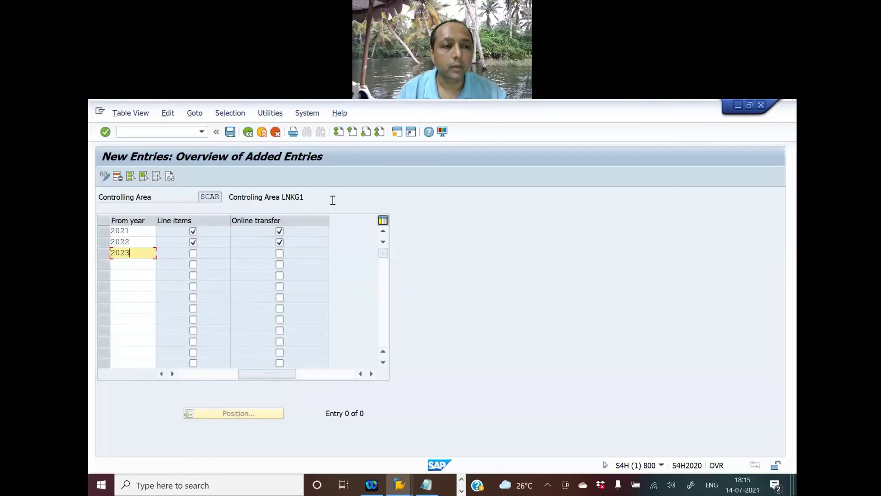
key("Tab")
key("Tab")
key("Tab")
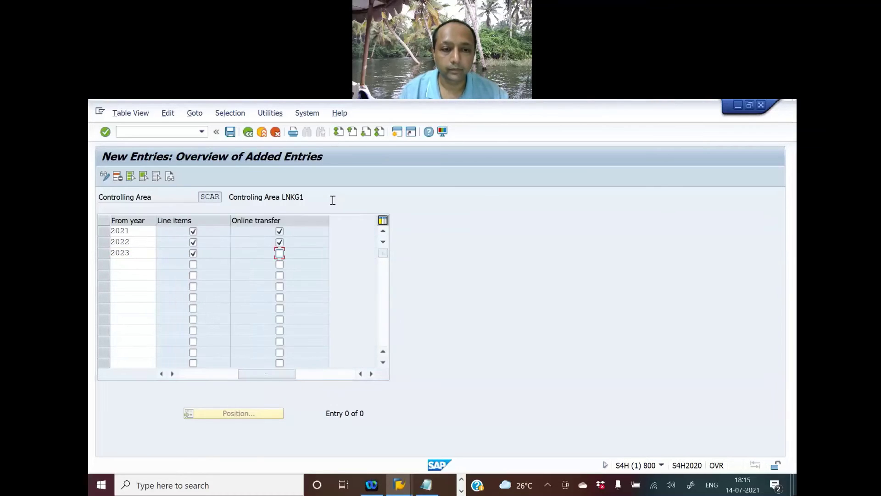
key("Tab")
- Add a control parameter entry from year 2024 with Line items and Online transfer enabled
type("2024")
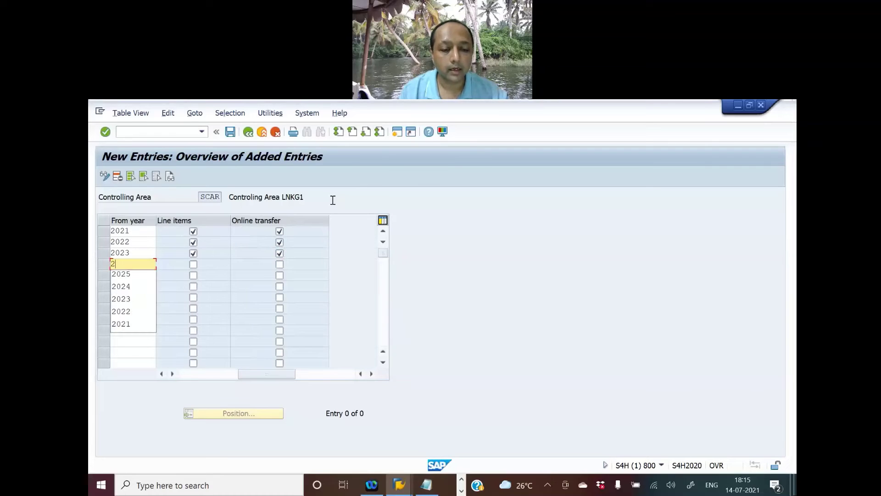
key("Tab")
key("Tab")
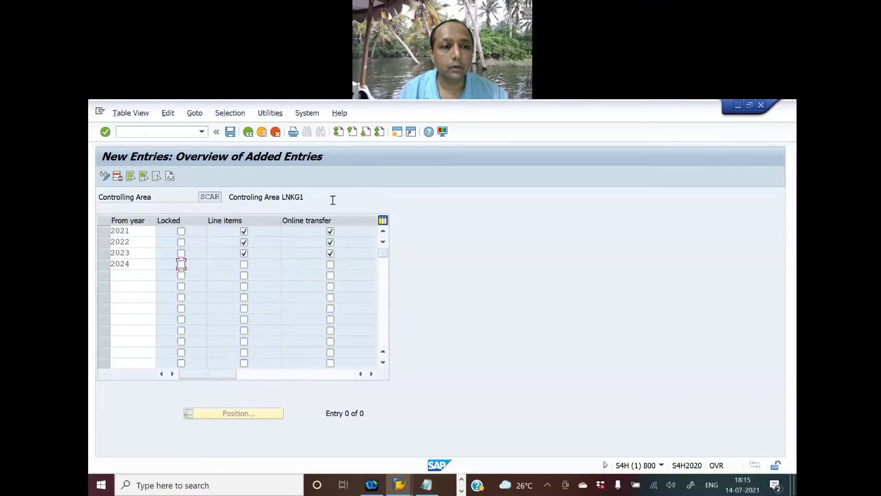
key("Tab")
key("space")
key("Tab")
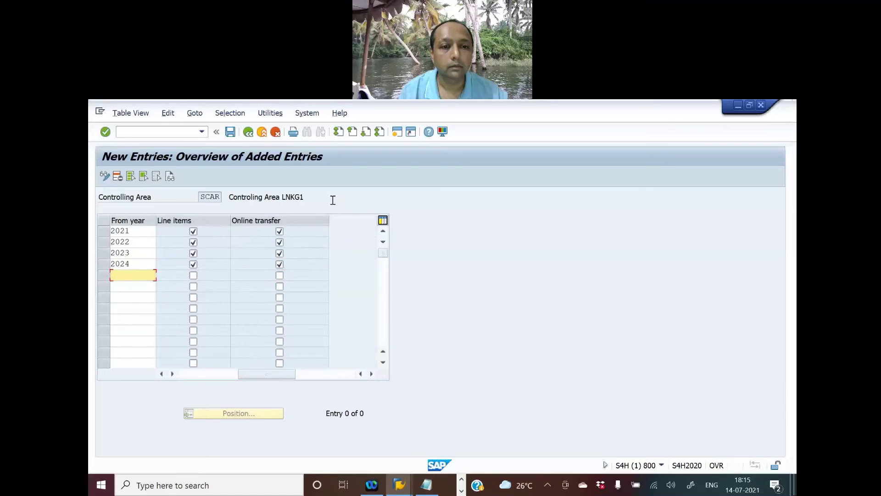
- Add a control parameter entry from year 2025 with Line items and Online transfer enabled, and save the entries
type("2025")
key("Tab")
key("Tab")
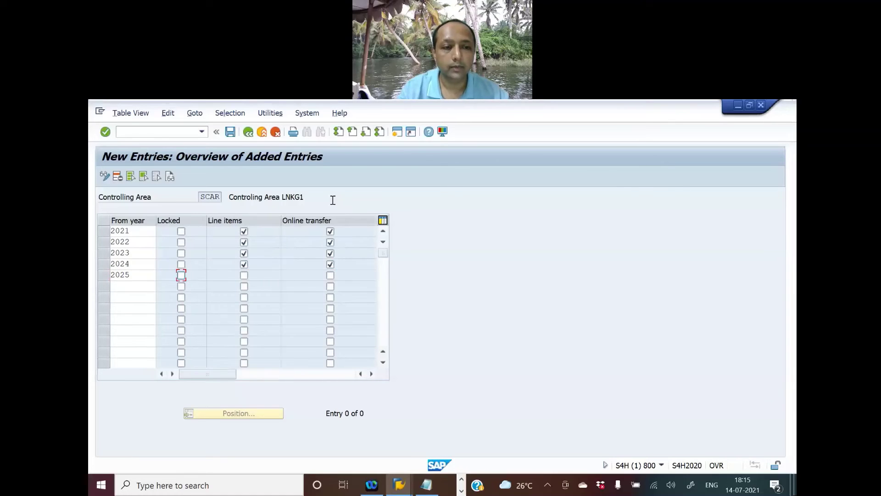
key("Tab")
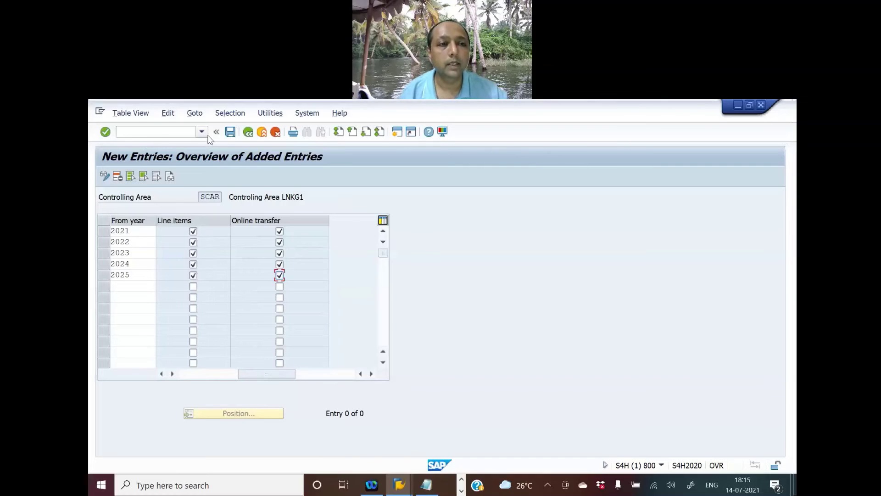
left_click(234, 134)
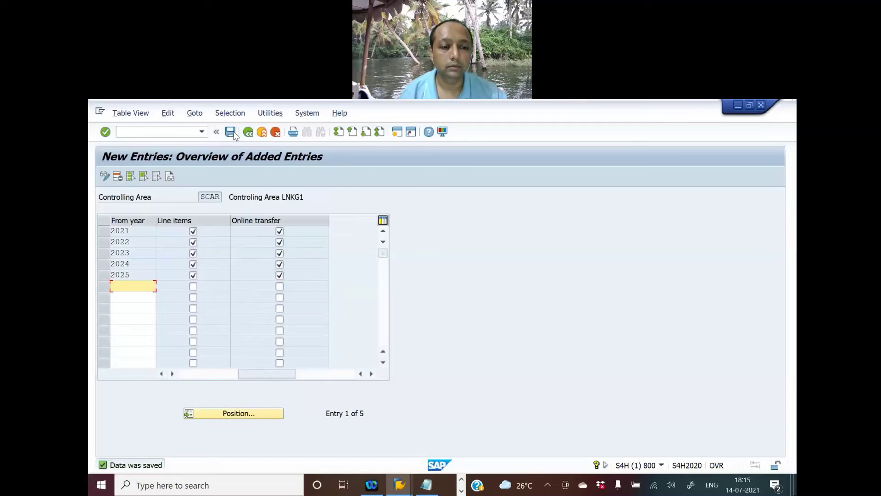
- Switch to the Excel workbook and look up the activity after Set Control Parameters for Actual Data and its menu path on the Ready Reckoner sheet
key("alt+Tab")
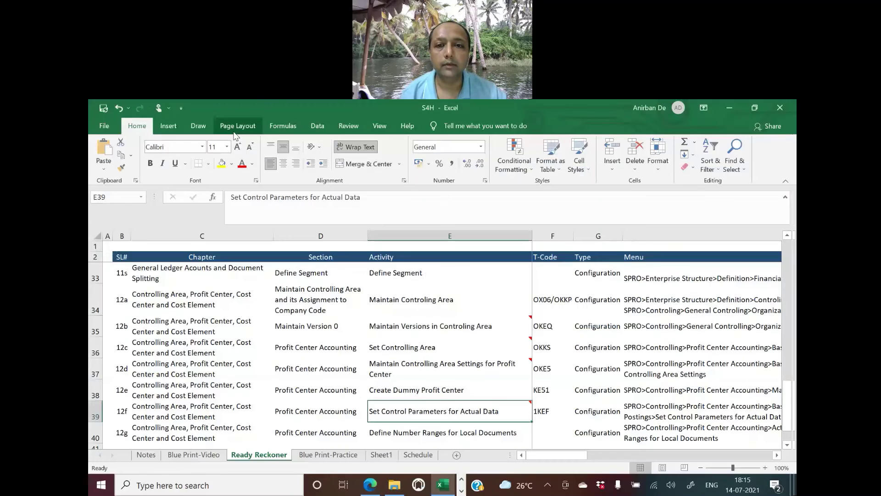
mouse_move(439, 409)
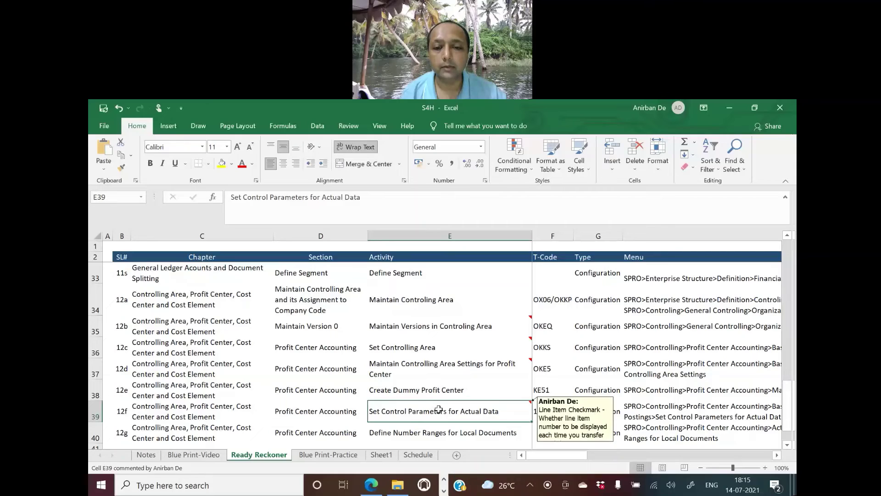
scroll(438, 409, "down", 1)
left_click(416, 365)
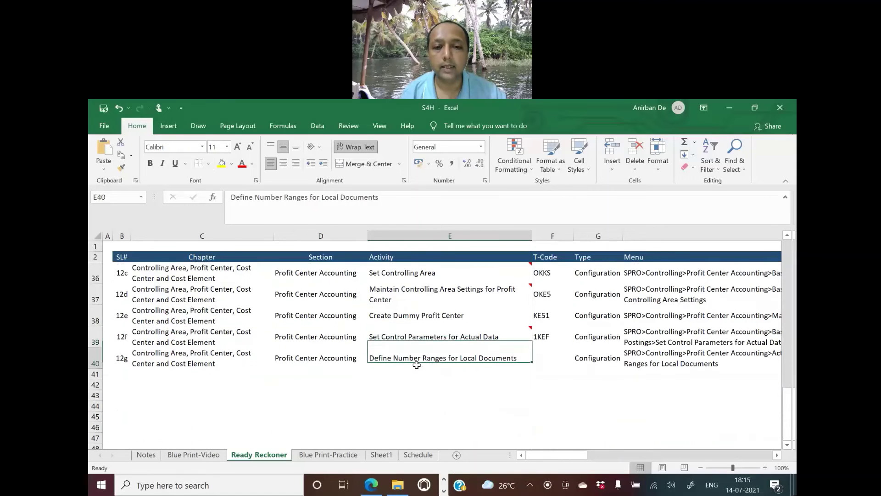
left_click(567, 364)
left_click(637, 356)
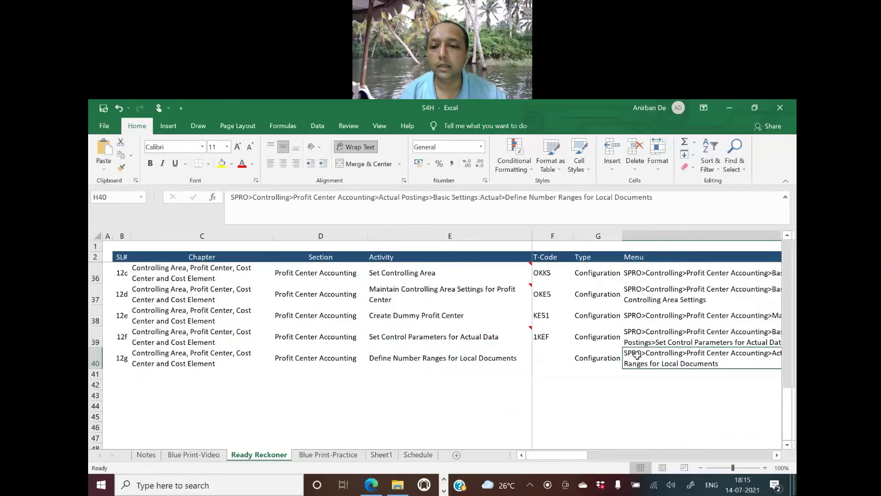
left_click(452, 359)
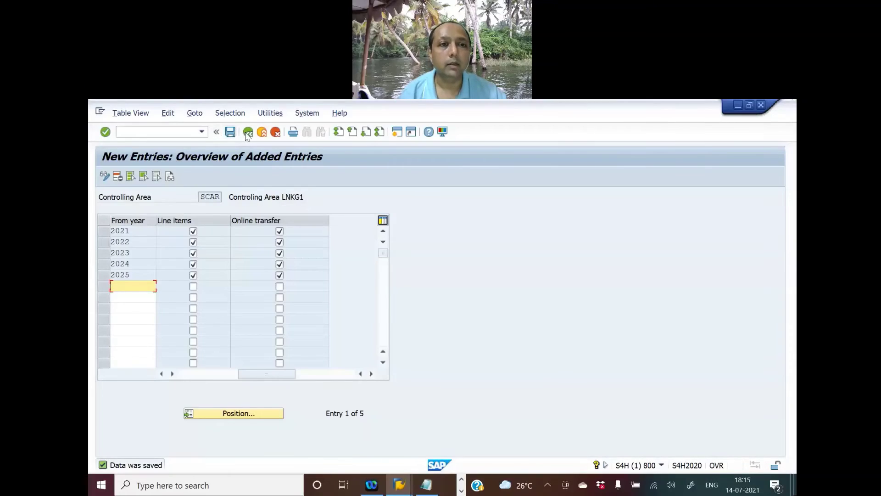
- In SAP, return to the IMG structure and open Define Number Ranges for Local Documents under Profit Center Accounting, Actual Postings, Basic Settings: Actual
left_click(247, 132)
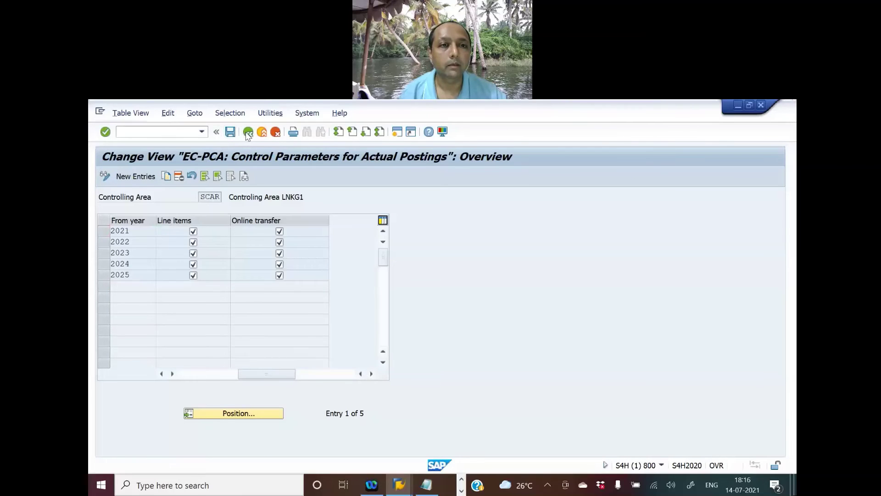
left_click(247, 133)
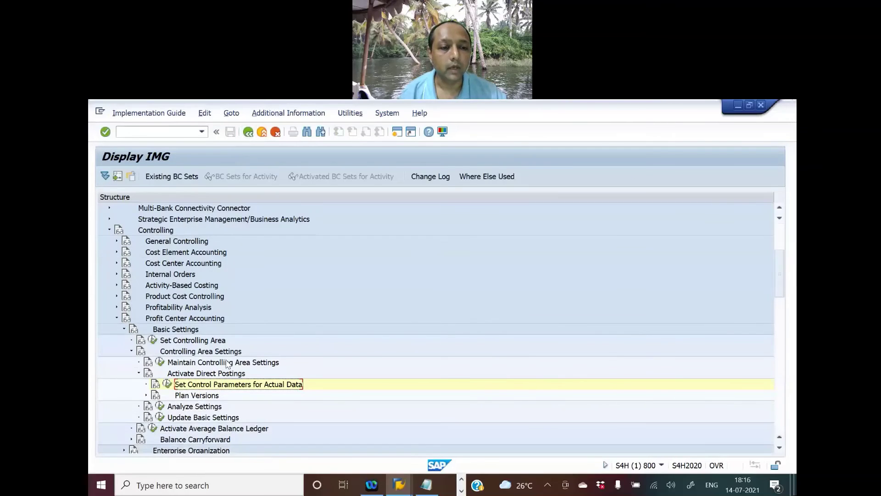
scroll(227, 364, "down", 3)
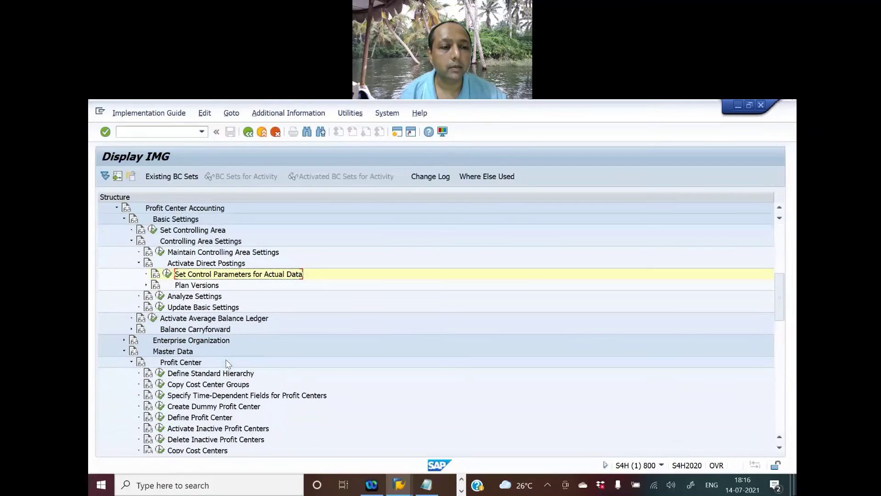
scroll(227, 364, "down", 4)
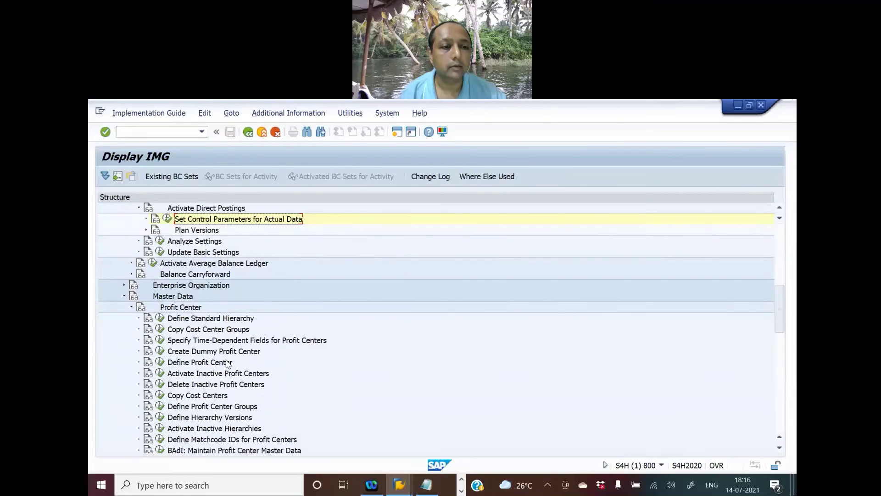
scroll(227, 365, "down", 1)
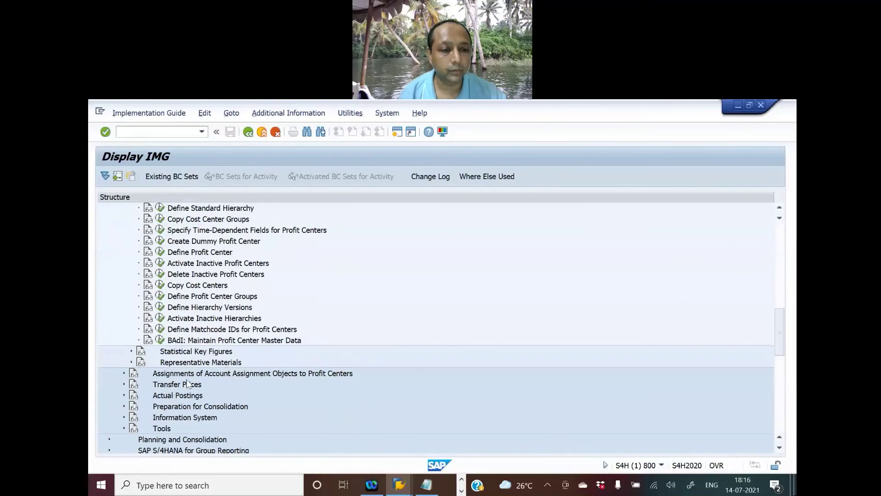
left_click(123, 395)
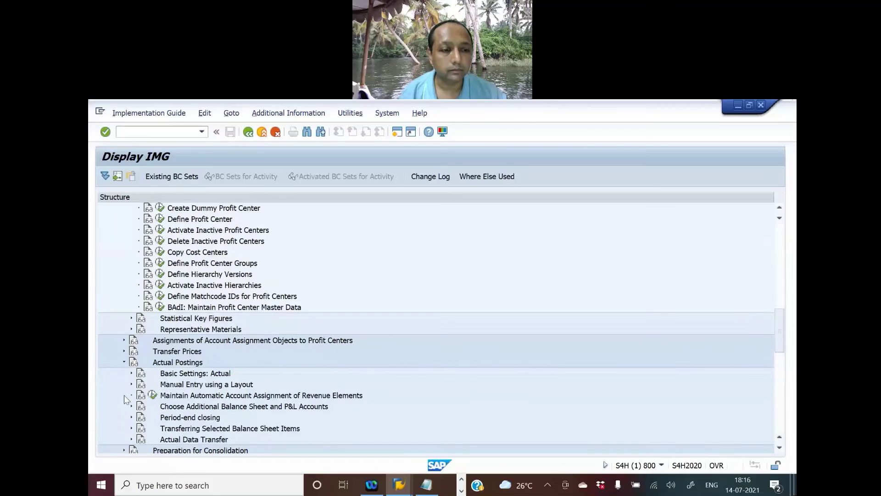
left_click(132, 373)
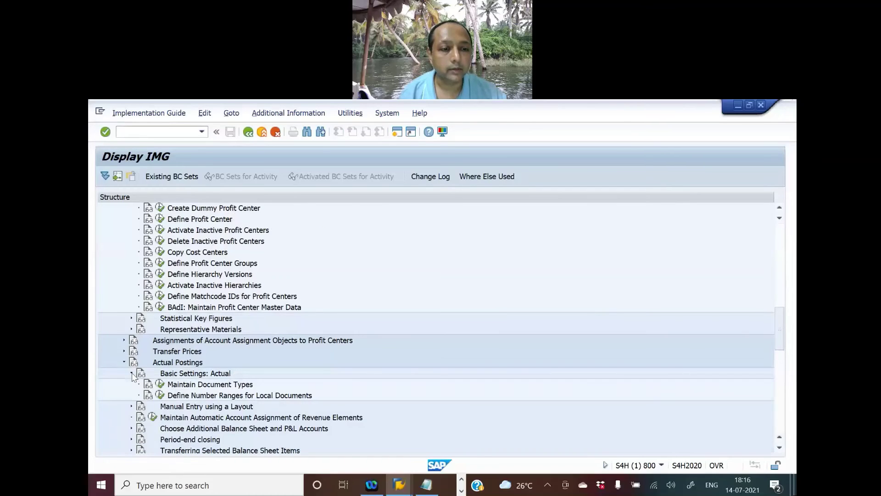
left_click(158, 398)
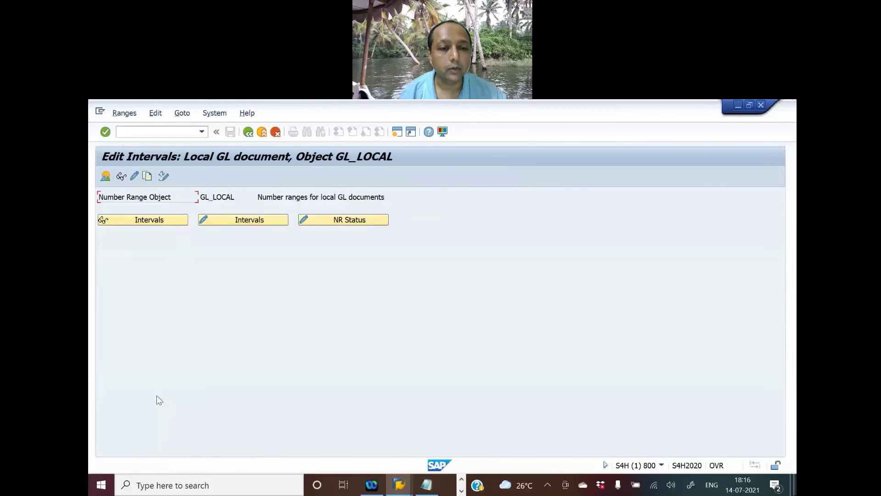
- Check the existing GL_LOCAL number range intervals for company code HKNM
left_click(148, 222)
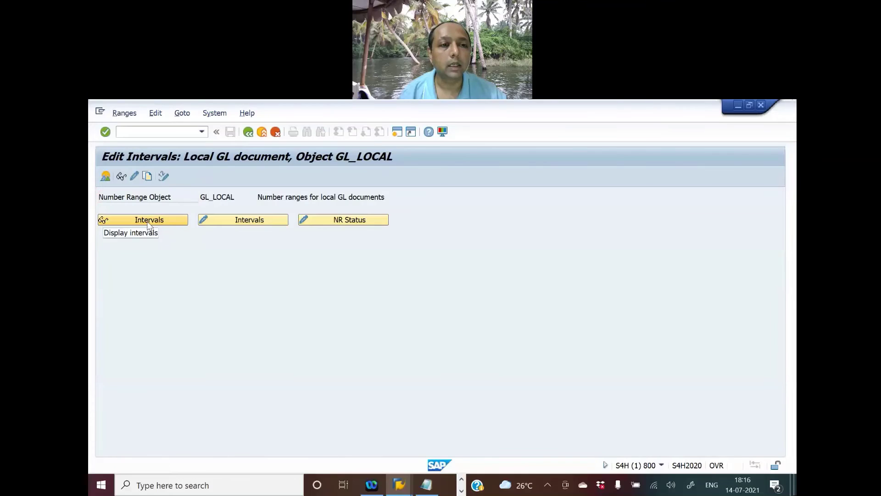
left_click(149, 222)
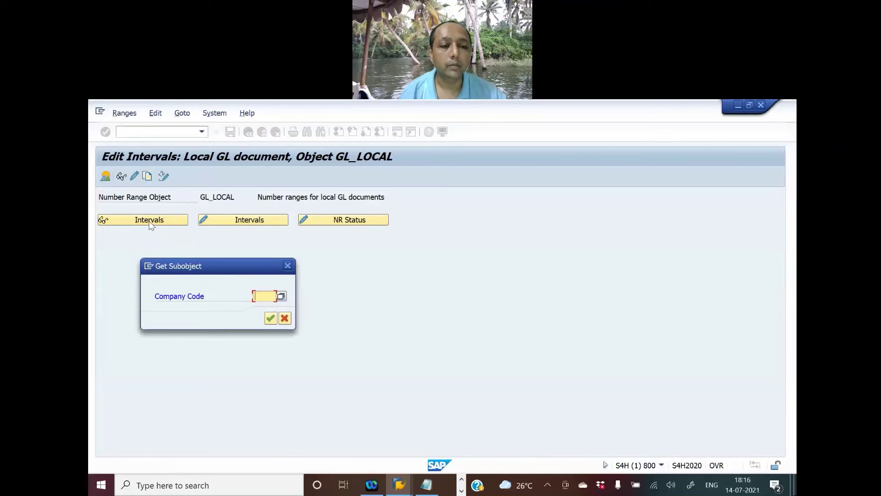
type("hknm")
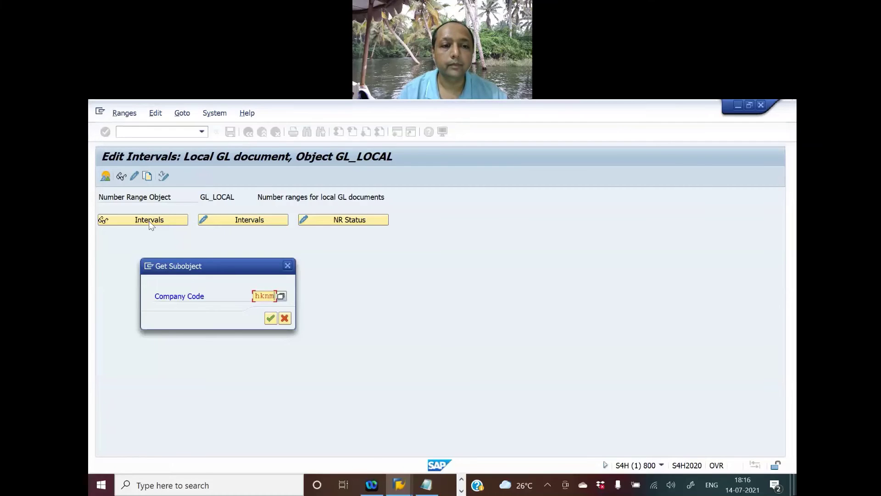
key("Return")
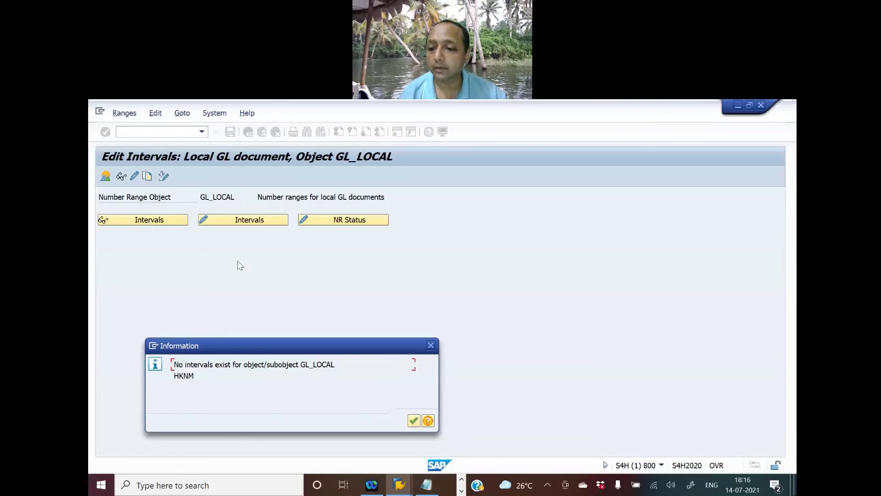
left_click(413, 421)
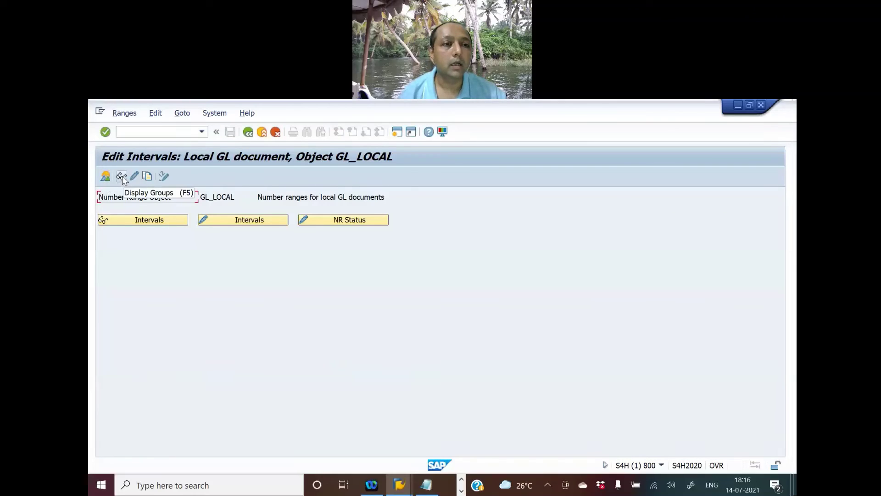
- Copy the GL_LOCAL number range intervals from company code 0001 to HKNM and acknowledge the interval transport notice
left_click(146, 176)
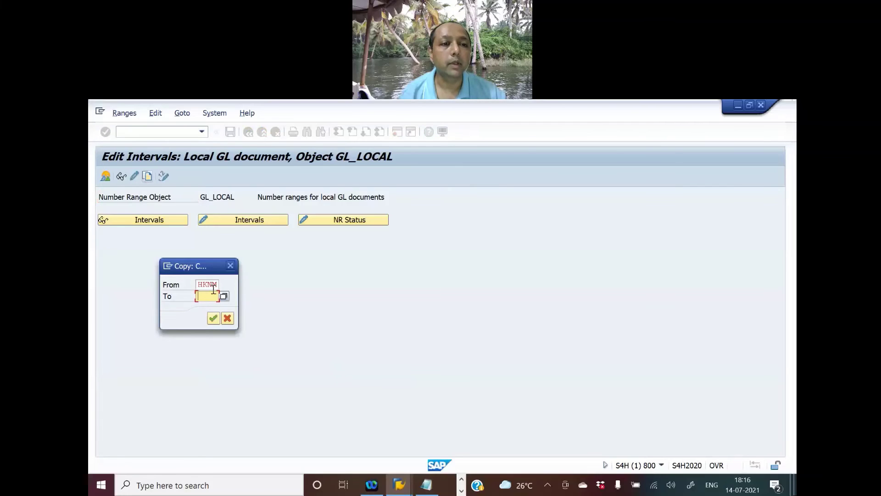
left_click_drag(198, 284, 239, 282)
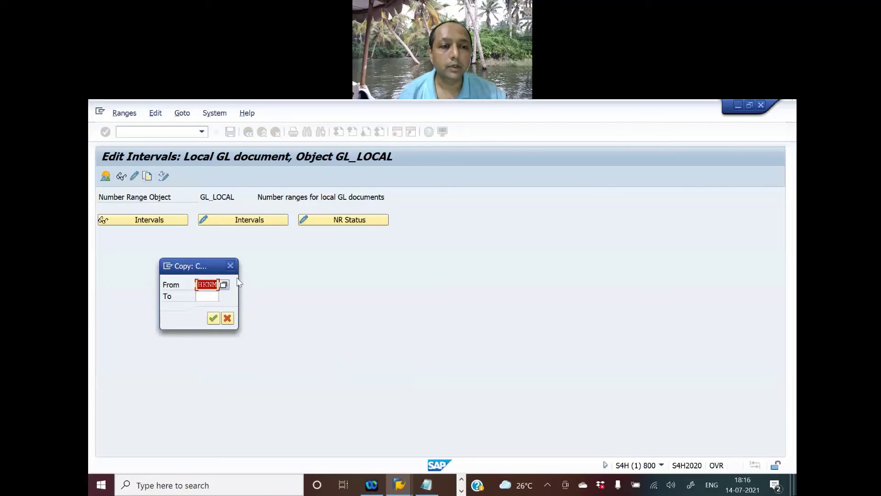
type("000")
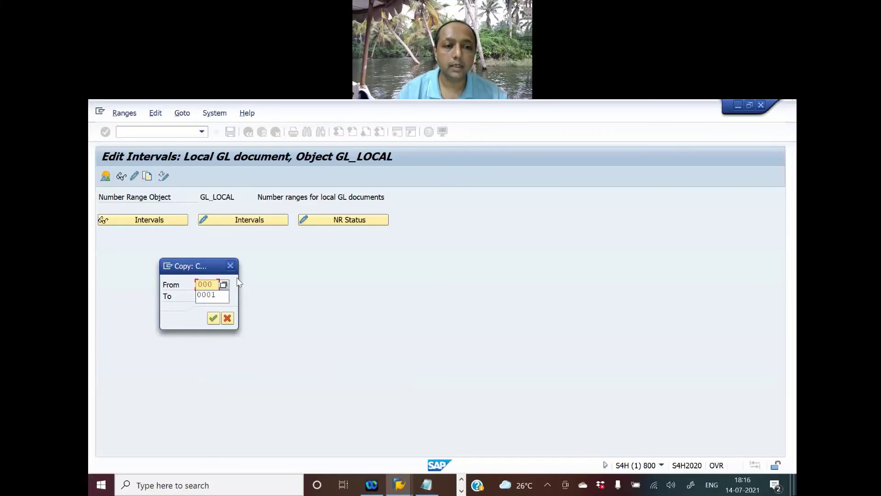
type("1")
key("Tab")
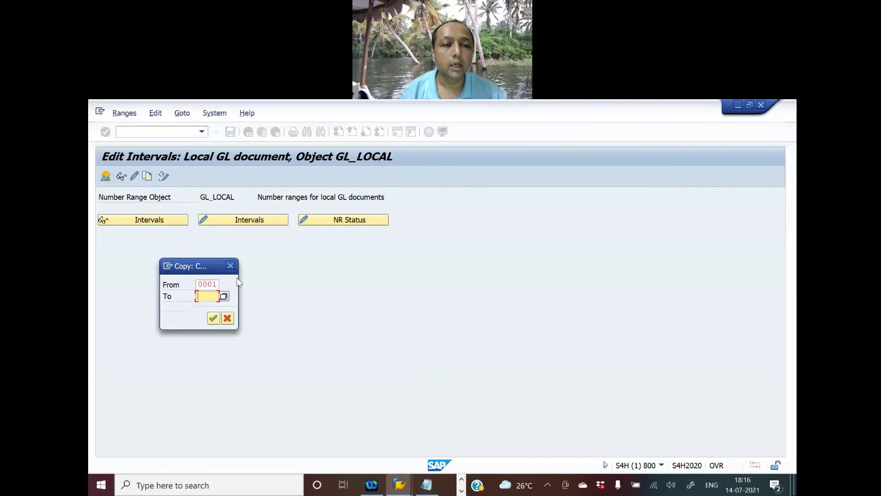
type("HKNM")
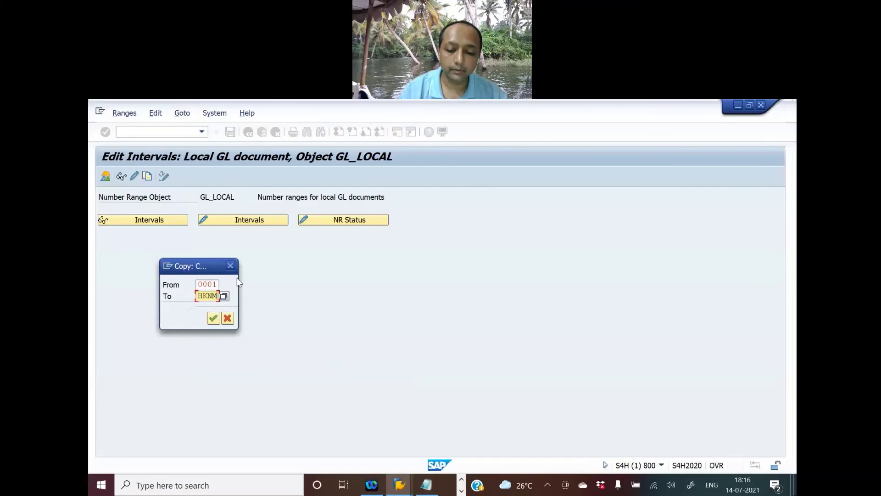
key("Return")
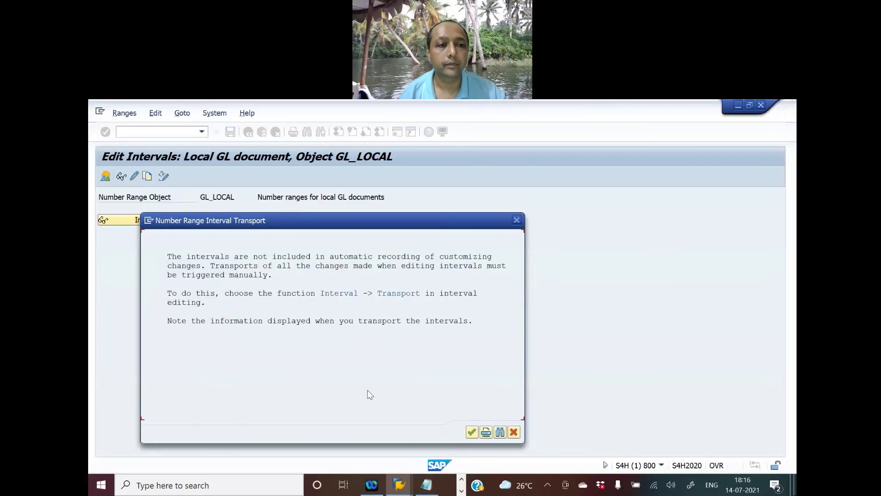
left_click(472, 432)
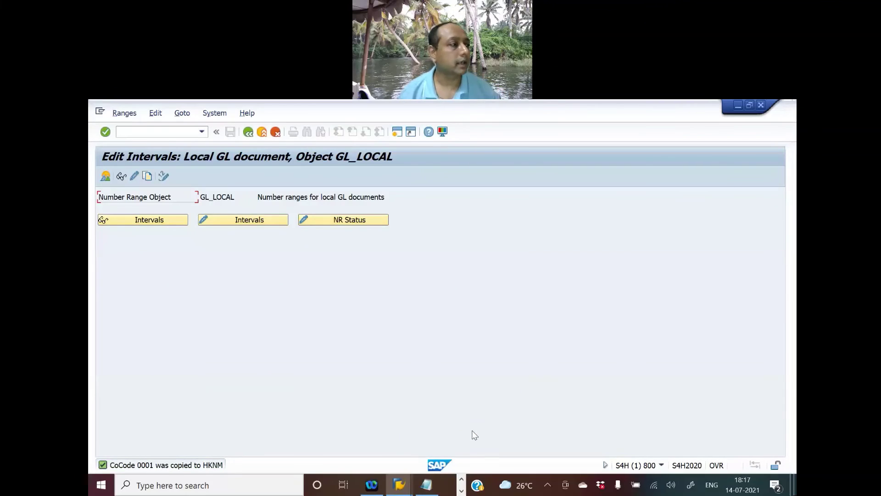
- Look through the number range groups of object GL_LOCAL and return to the interval maintenance overview
left_click(123, 177)
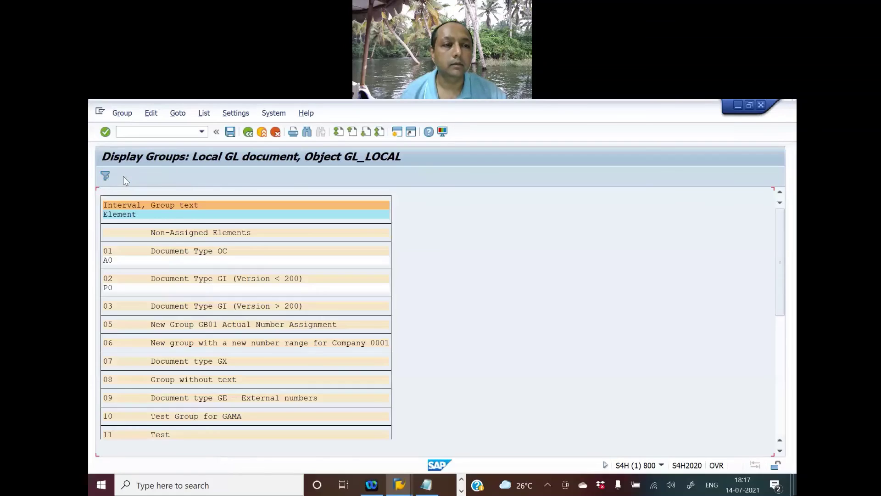
left_click(216, 132)
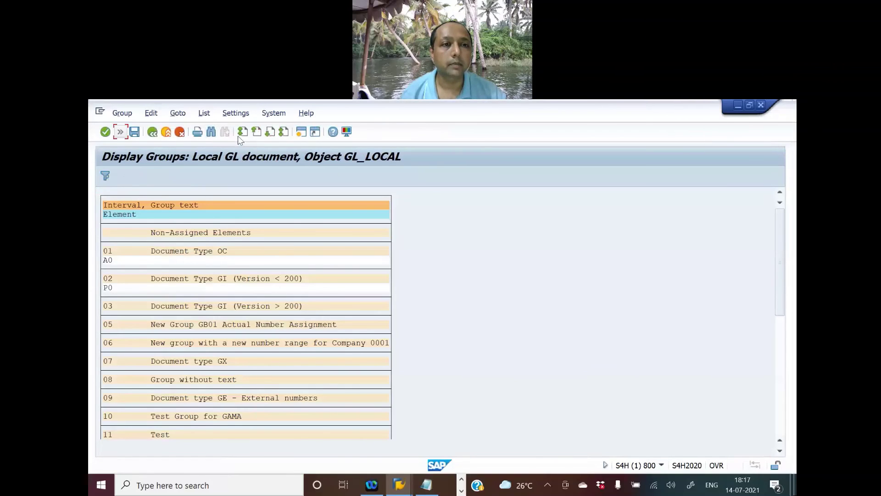
left_click(153, 133)
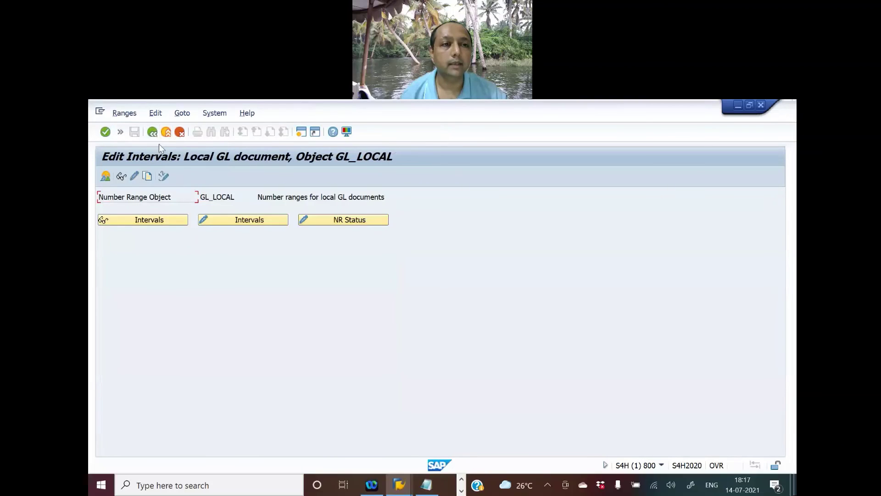
left_click(121, 132)
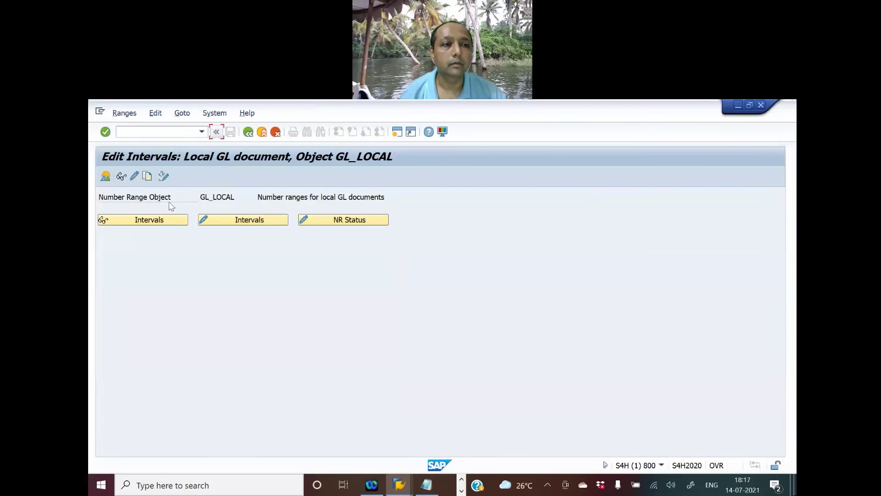
- Display the GL_LOCAL number range intervals for company code HKNM and check the years they cover
left_click(158, 222)
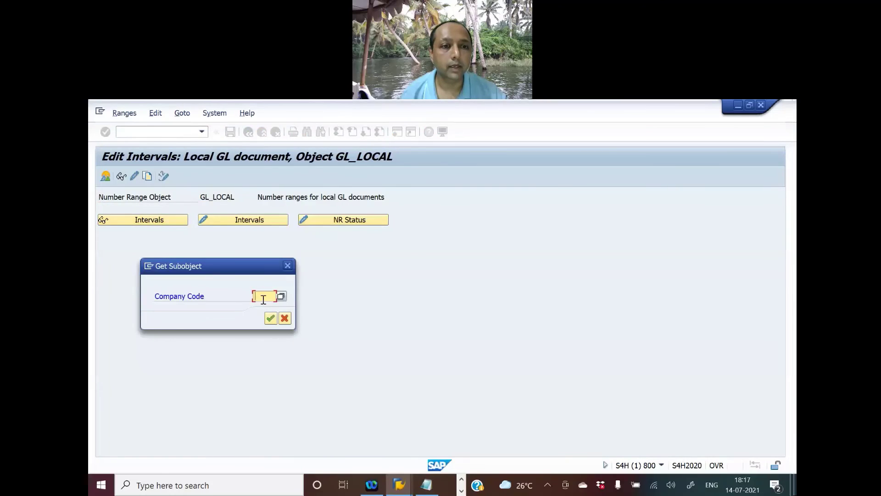
left_click(260, 296)
type("HKNM")
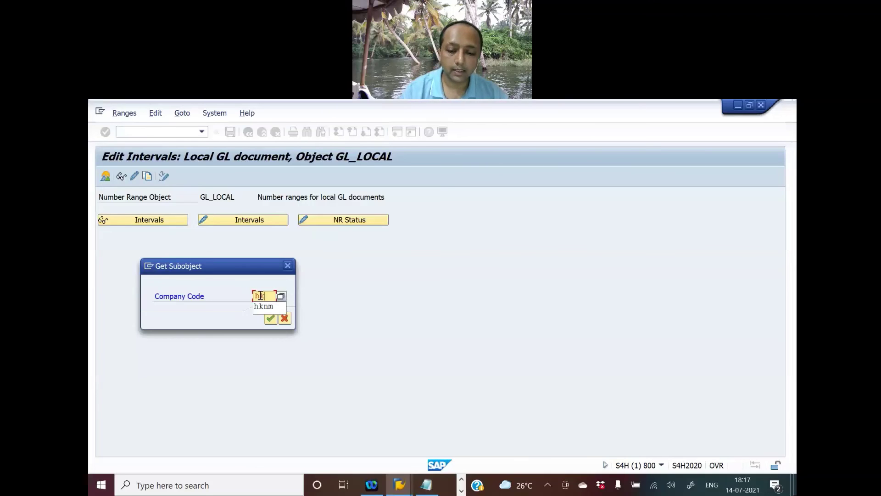
key("Return")
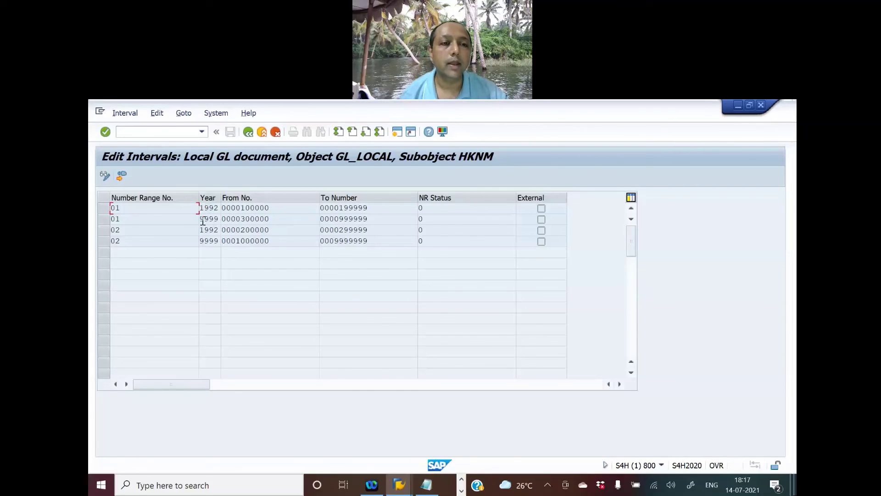
left_click_drag(201, 219, 221, 219)
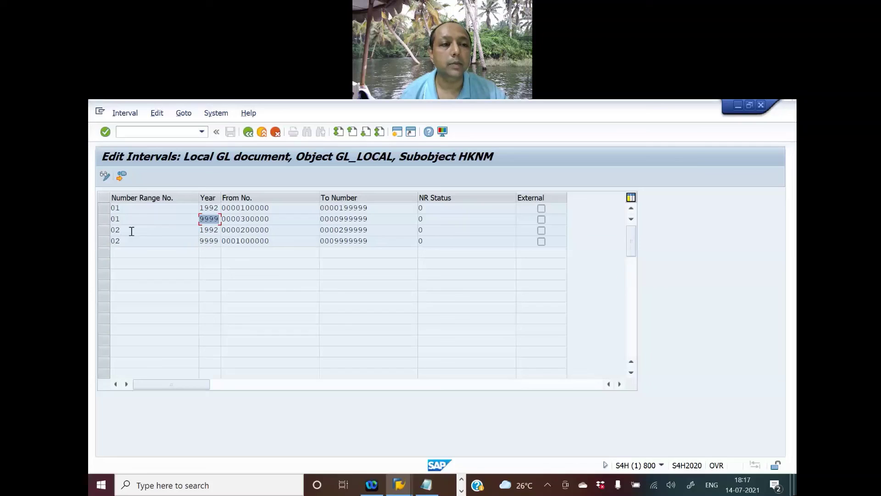
left_click(105, 176)
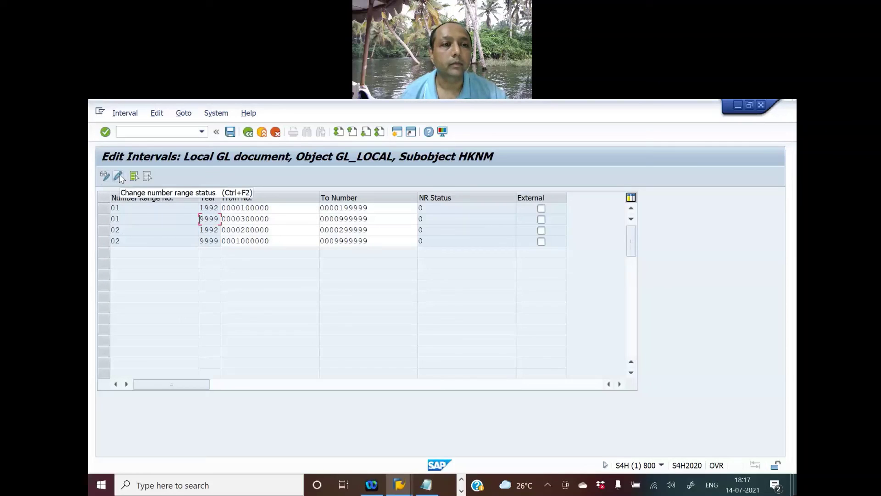
left_click(119, 176)
left_click(119, 177)
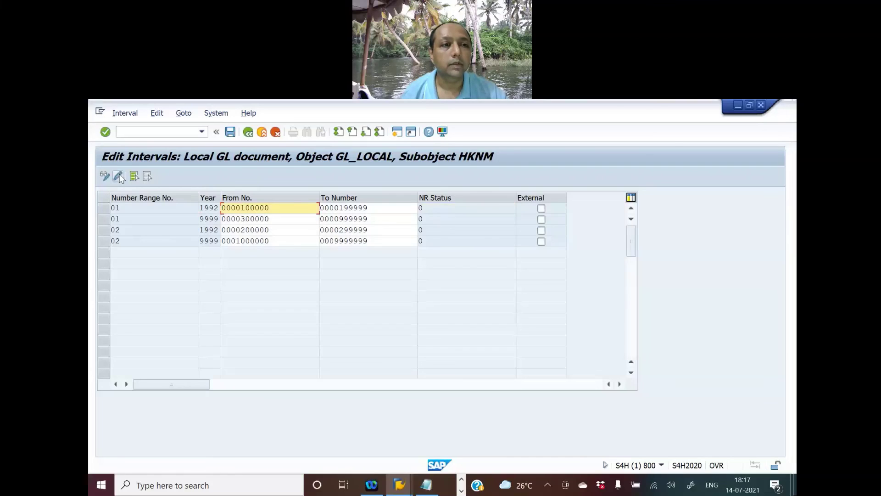
left_click(157, 113)
left_click(167, 128)
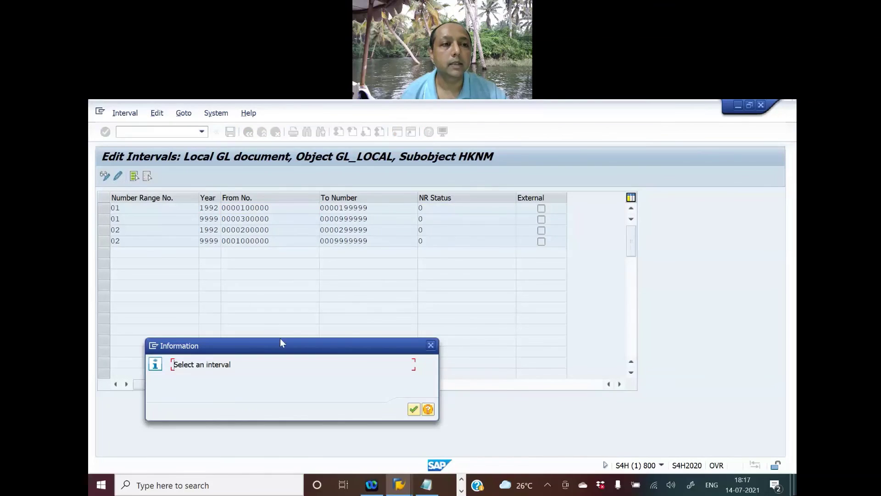
left_click(414, 410)
left_click(104, 210)
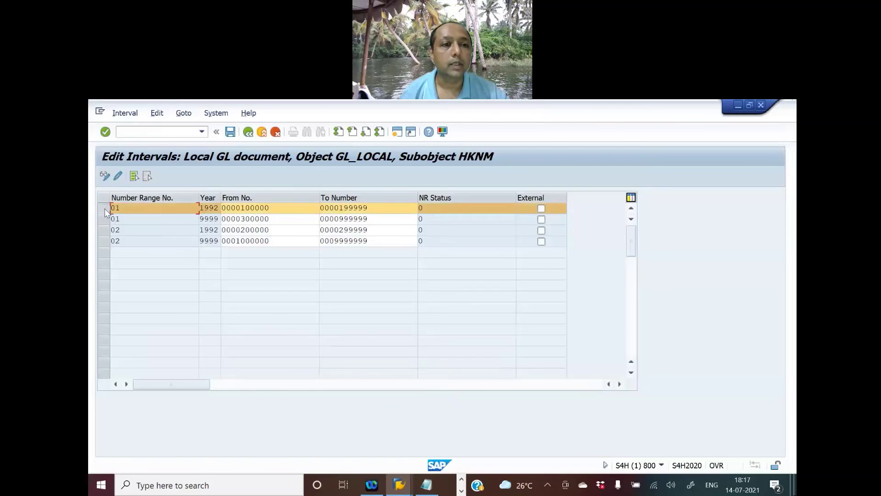
left_click(157, 113)
left_click(171, 128)
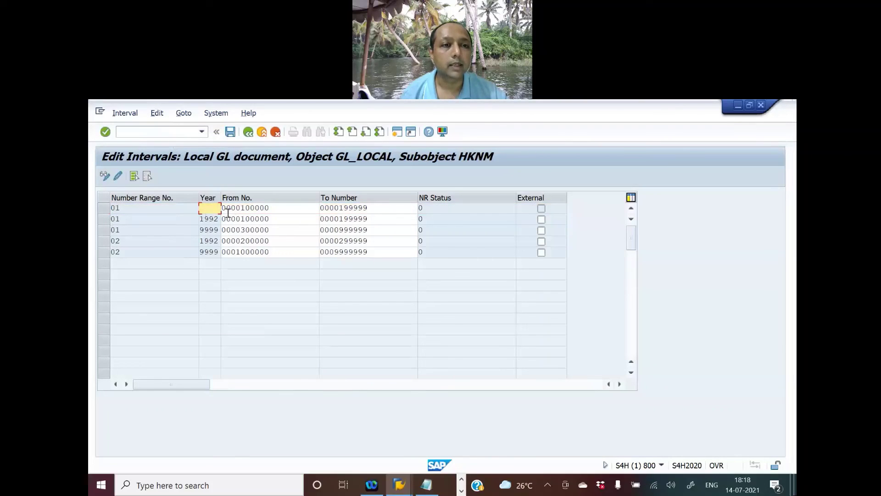
type("2021")
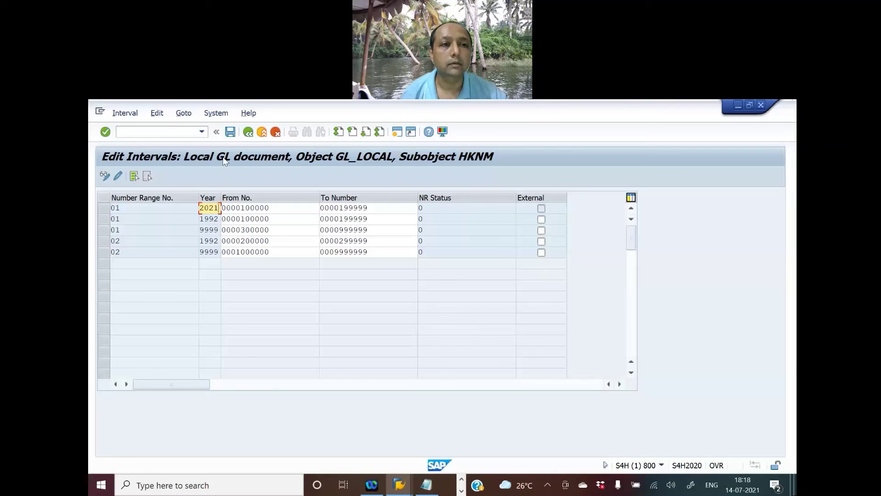
left_click(230, 132)
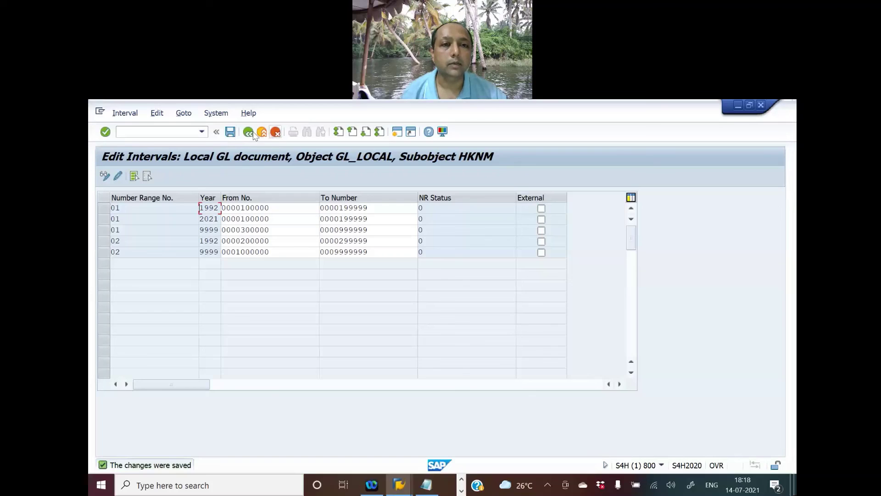
left_click(250, 133)
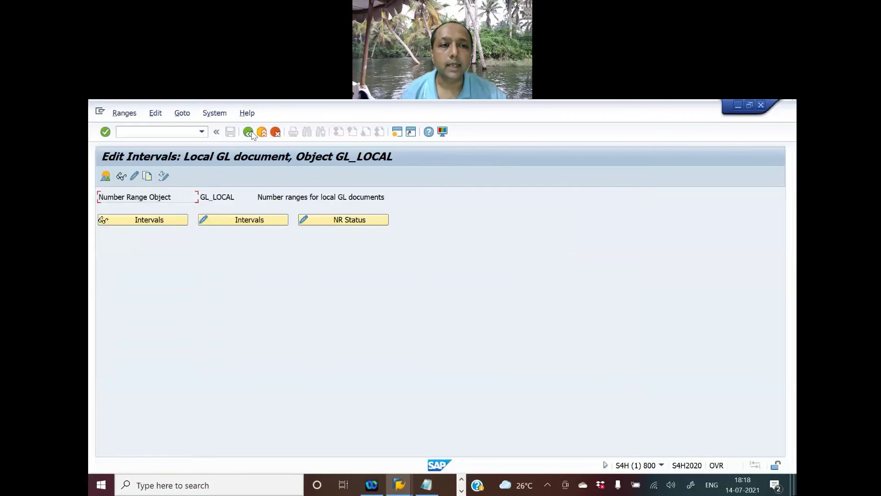
left_click(249, 133)
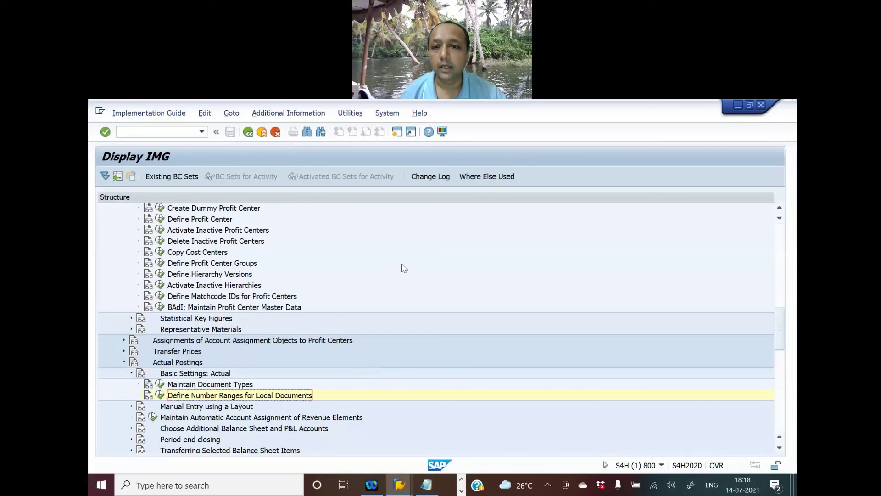
left_click(397, 132)
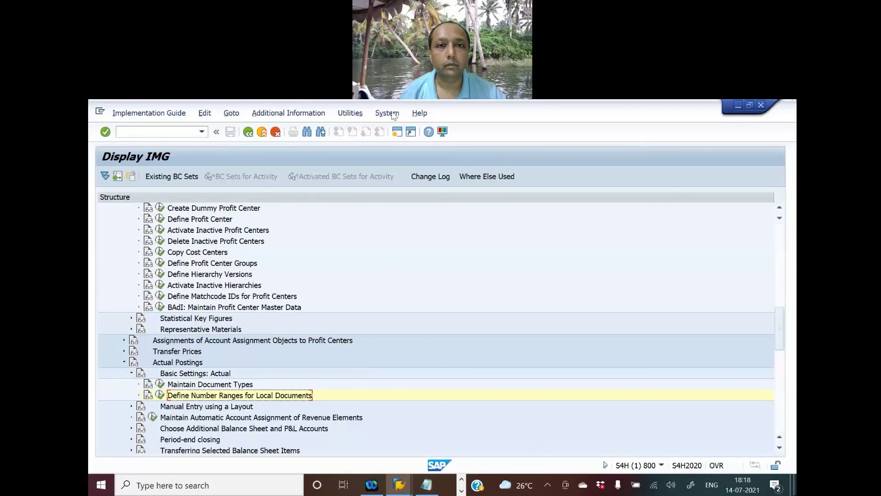
left_click(197, 120)
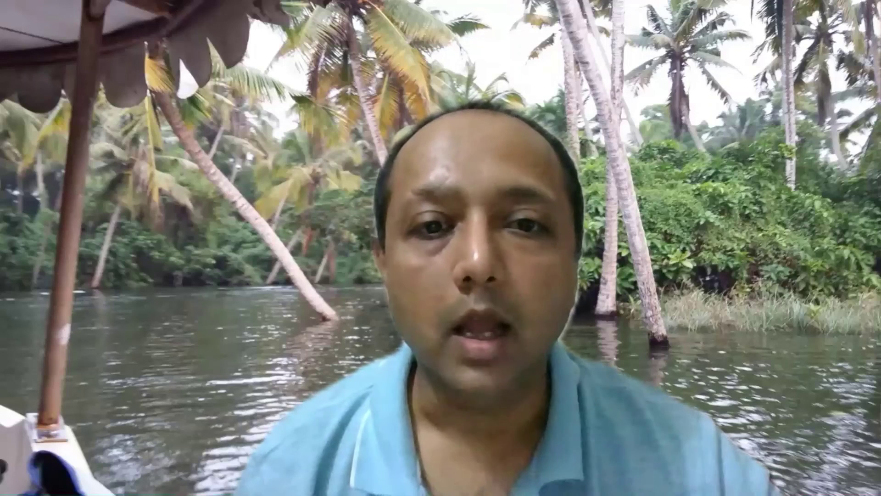